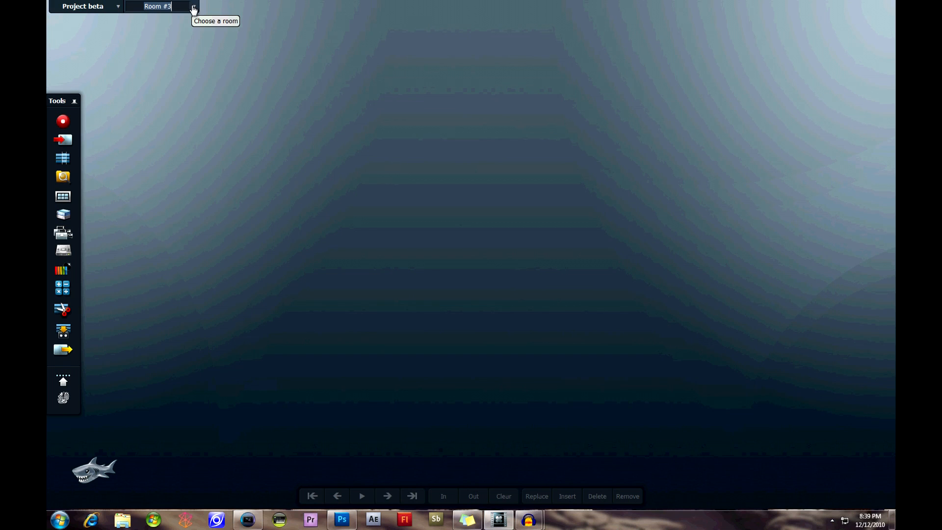
pyautogui.click(193, 7)
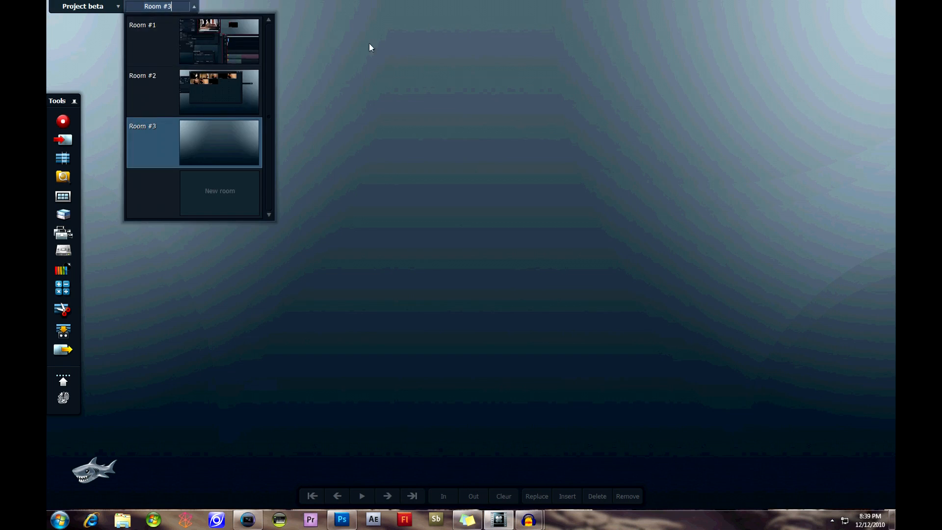
pyautogui.click(411, 49)
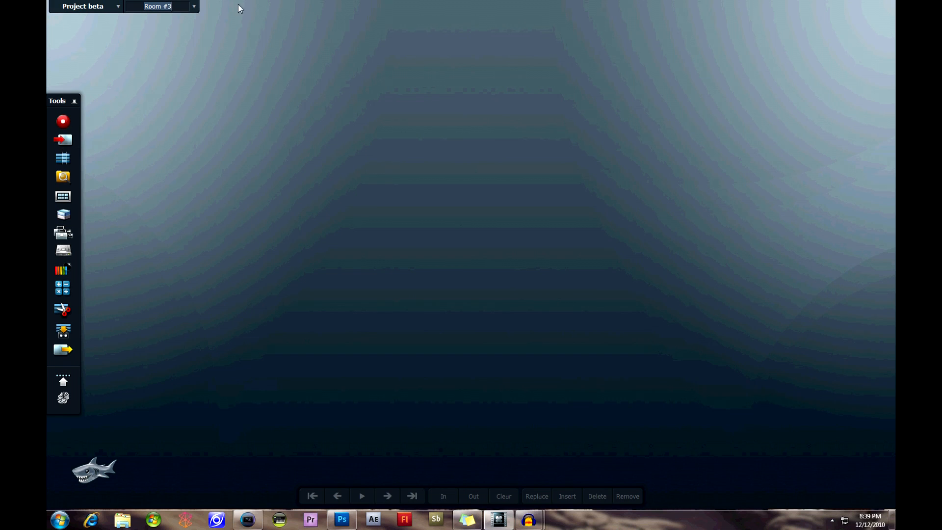
# Choose MVI_2569, MVI_2570, MVI_2571, MVI_2573, MVI_2575, MVI_2576, MVI_2577 and MVI_2596, all without the (2) suffix, as the files to import
pyautogui.click(70, 146)
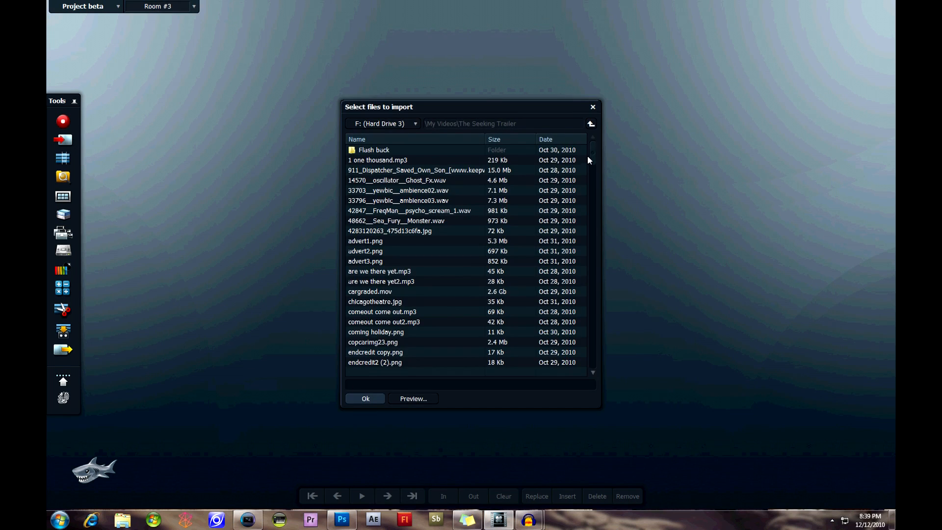
pyautogui.moveTo(590, 154); pyautogui.dragTo(555, 281)
pyautogui.click(389, 180)
pyautogui.keyDown('ctrl'); pyautogui.click(389, 220); pyautogui.keyUp('ctrl')
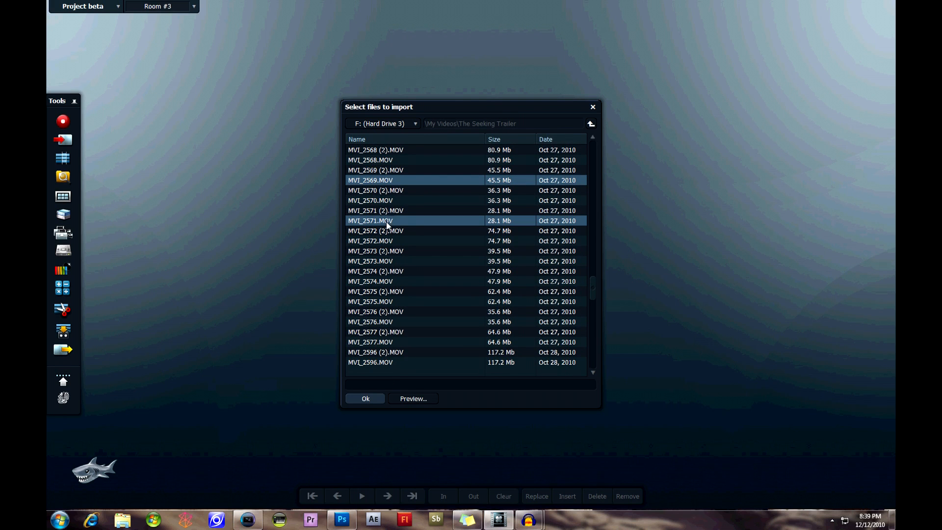
pyautogui.keyDown('ctrl'); pyautogui.click(391, 200); pyautogui.keyUp('ctrl')
pyautogui.keyDown('ctrl'); pyautogui.click(392, 261); pyautogui.keyUp('ctrl')
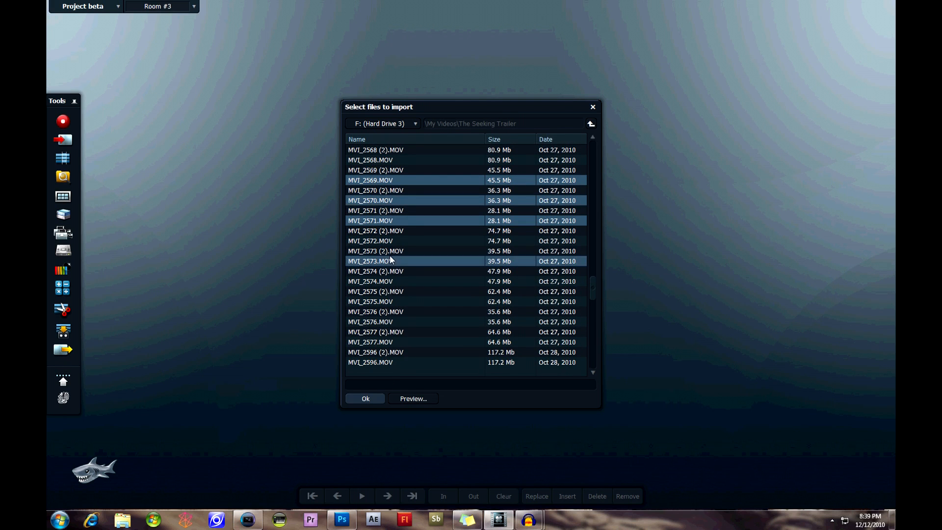
pyautogui.keyDown('ctrl'); pyautogui.click(384, 302); pyautogui.keyUp('ctrl')
pyautogui.keyDown('ctrl'); pyautogui.click(386, 341); pyautogui.keyUp('ctrl')
pyautogui.keyDown('ctrl'); pyautogui.click(386, 322); pyautogui.keyUp('ctrl')
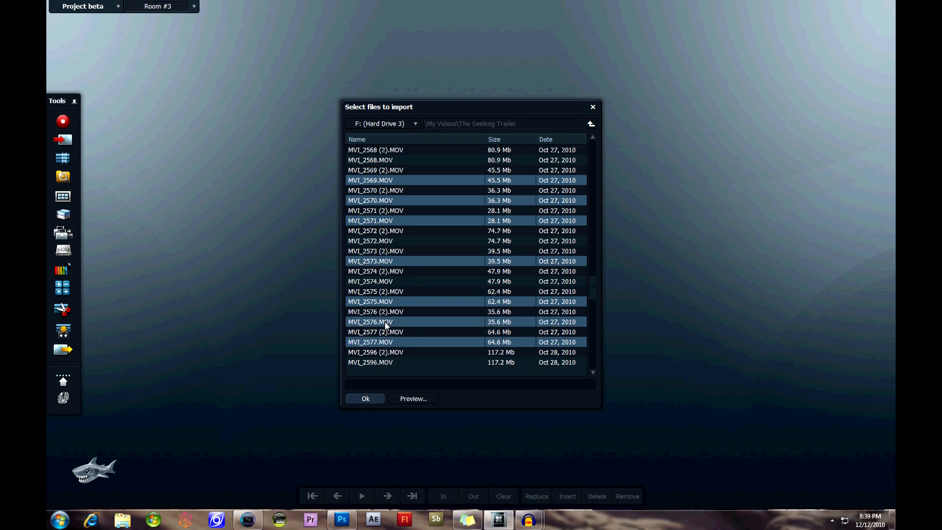
pyautogui.keyDown('ctrl'); pyautogui.click(392, 363); pyautogui.keyUp('ctrl')
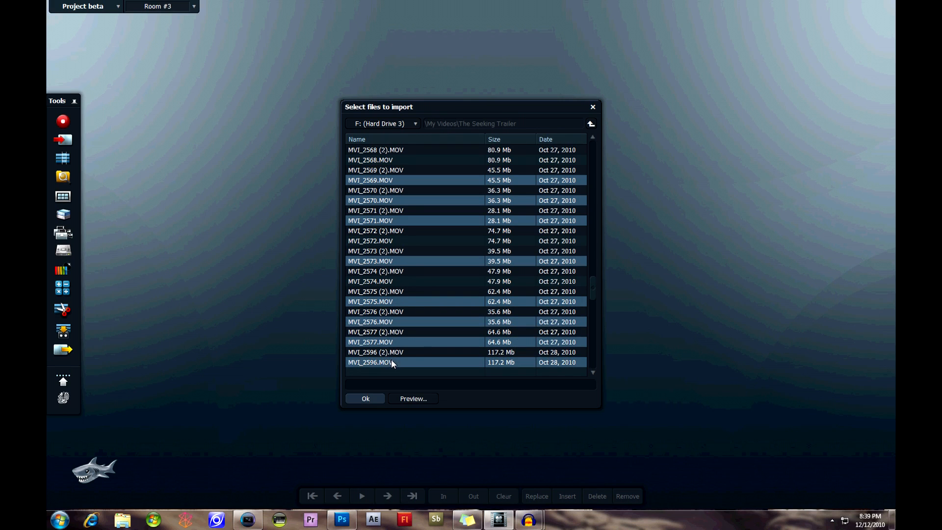
pyautogui.click(367, 399)
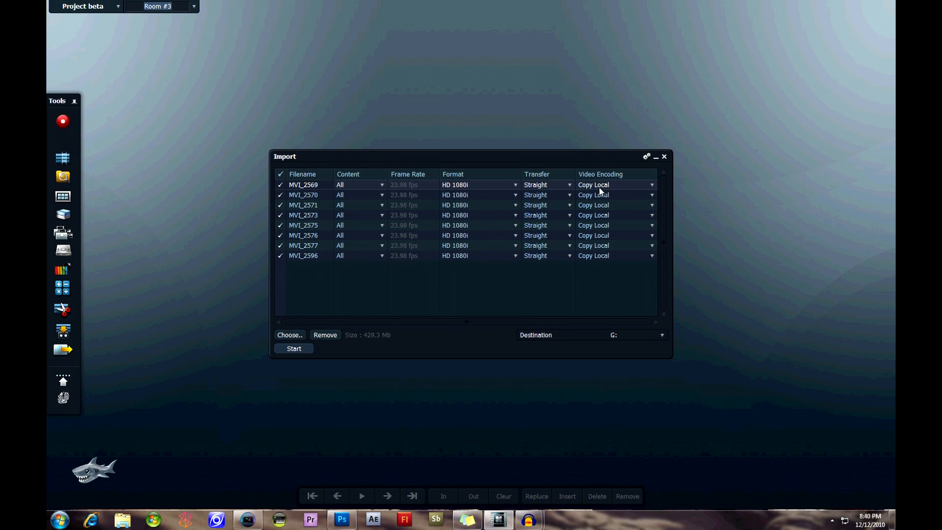
# Check the video encoding options of MVI_2569, keep Copy Local, and start the import
pyautogui.click(652, 186)
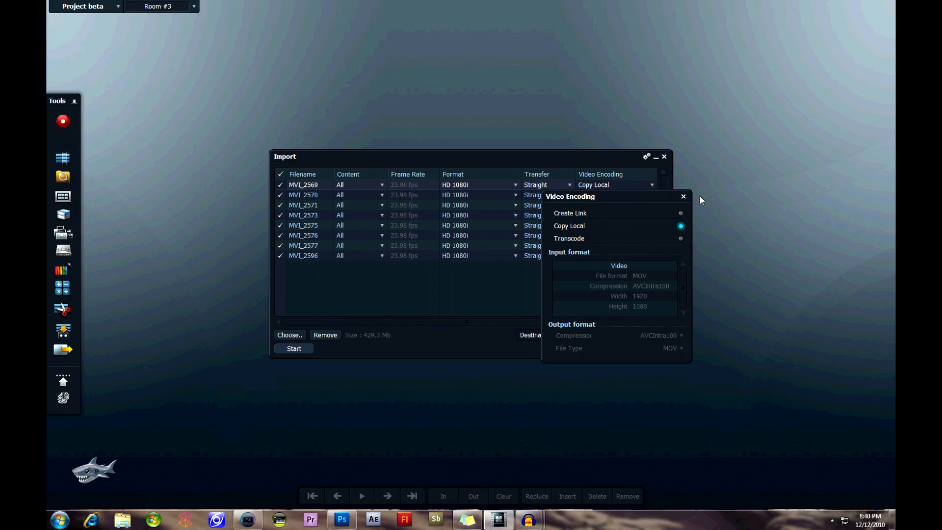
pyautogui.click(683, 196)
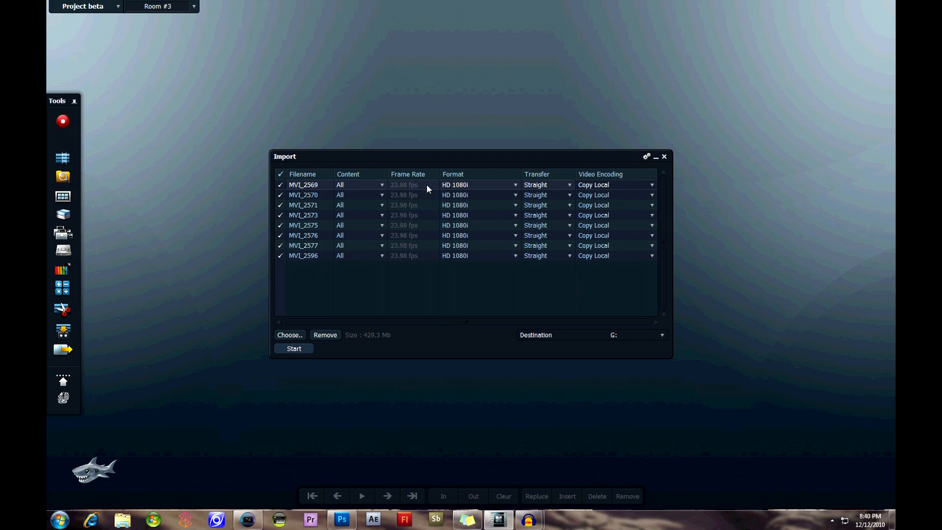
pyautogui.click(294, 349)
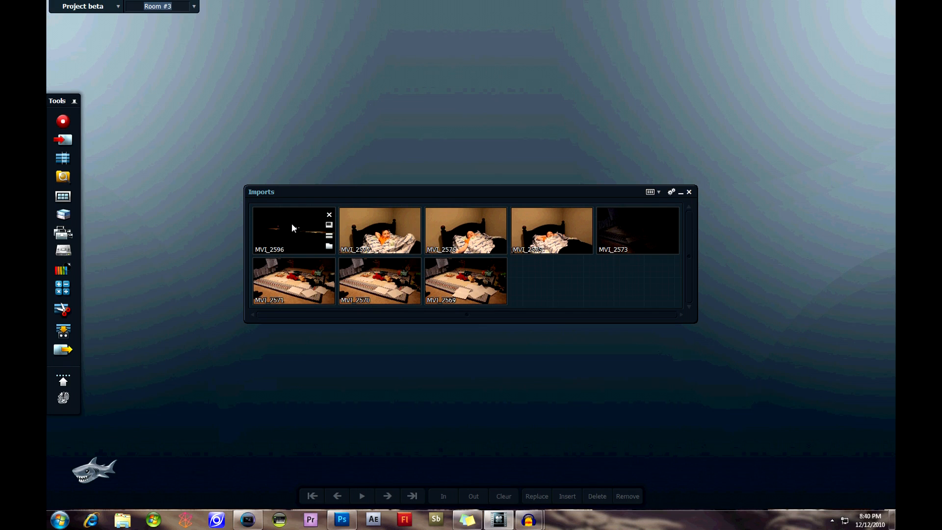
# Place all eight imported clips from the Imports bin loosely in two rows in the empty room space above it
pyautogui.moveTo(291, 223)
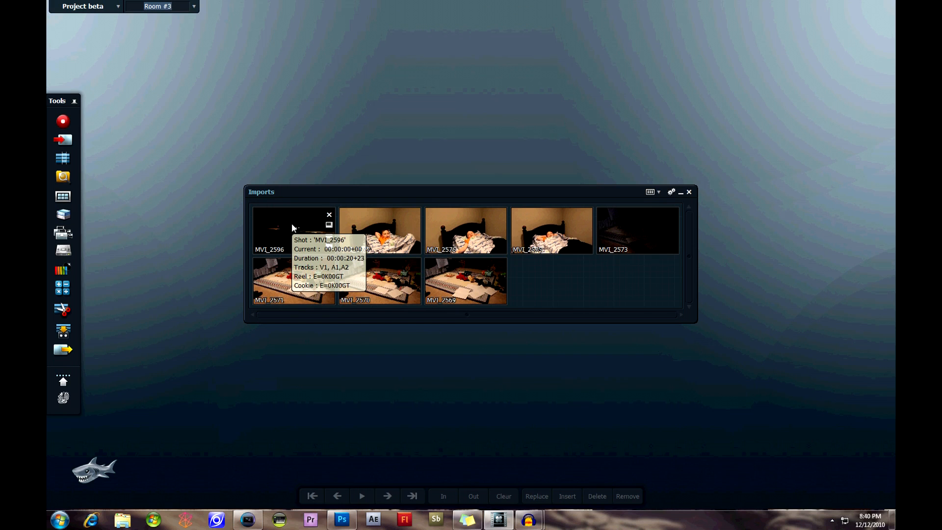
pyautogui.moveTo(291, 222); pyautogui.dragTo(358, 53)
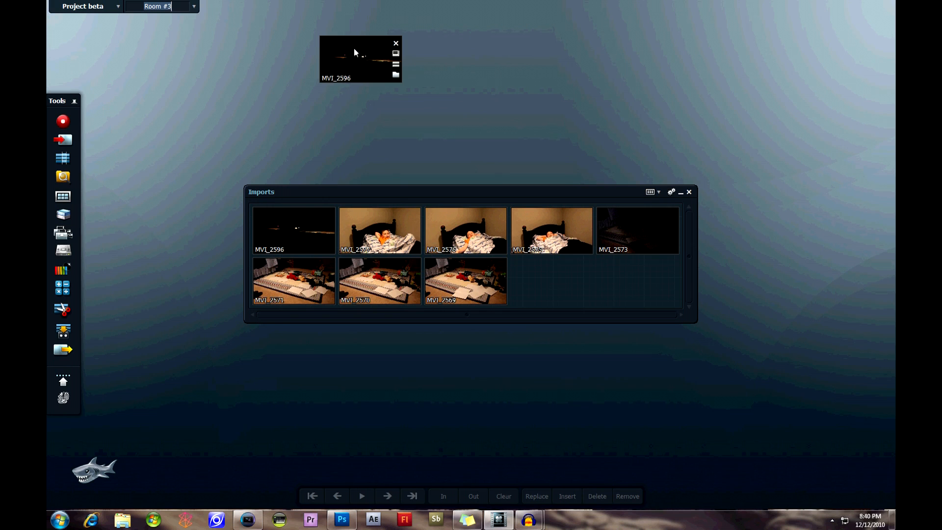
pyautogui.moveTo(369, 232); pyautogui.dragTo(443, 58)
pyautogui.moveTo(458, 225); pyautogui.dragTo(542, 53)
pyautogui.moveTo(548, 235); pyautogui.dragTo(644, 70)
pyautogui.moveTo(632, 228); pyautogui.dragTo(634, 129)
pyautogui.moveTo(454, 286); pyautogui.dragTo(543, 115)
pyautogui.moveTo(364, 288); pyautogui.dragTo(438, 129)
pyautogui.moveTo(277, 275); pyautogui.dragTo(343, 116)
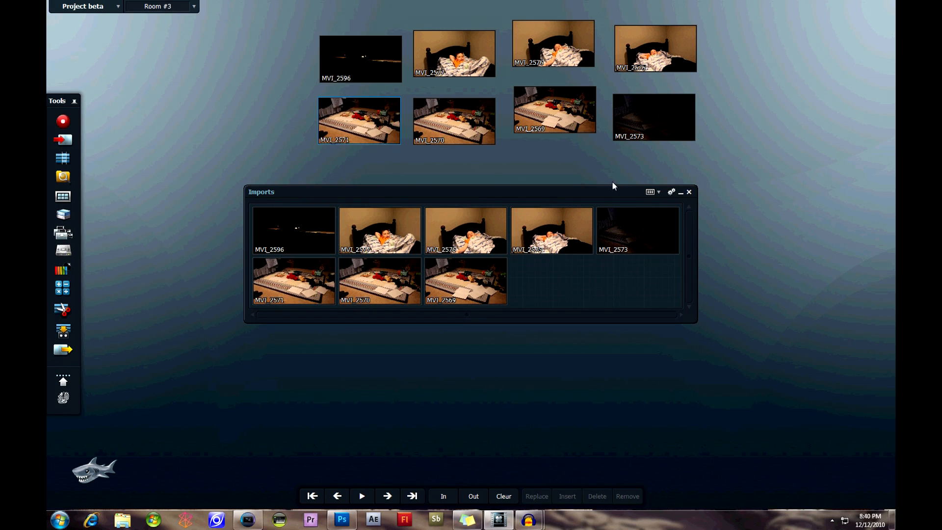
# Minimise the Imports bin and move it out of the way, and create a new bin positioned below the loose clips
pyautogui.click(680, 193)
pyautogui.moveTo(682, 187); pyautogui.dragTo(793, 16)
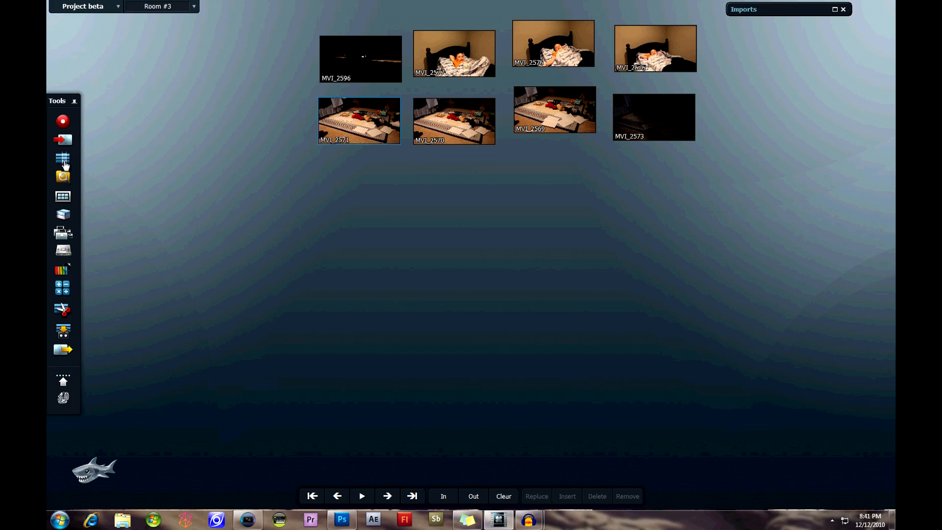
pyautogui.click(64, 198)
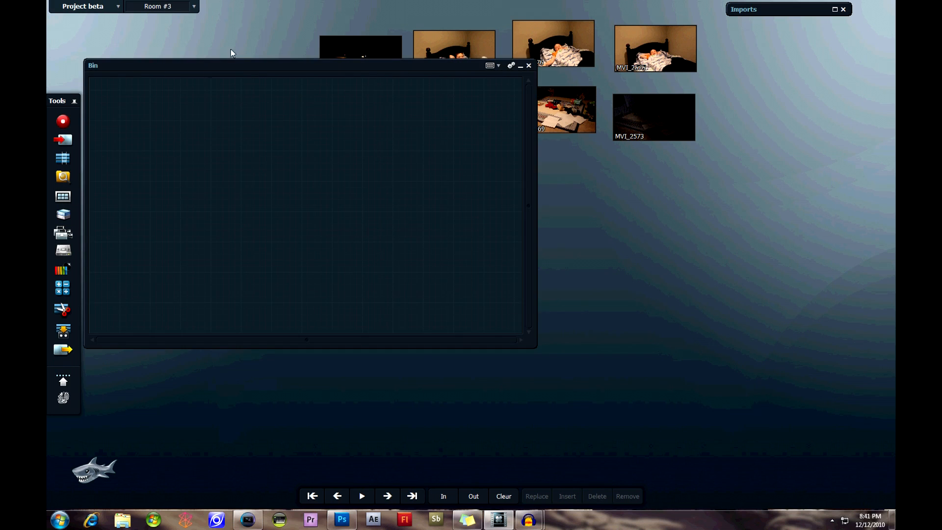
pyautogui.moveTo(208, 72); pyautogui.dragTo(316, 174)
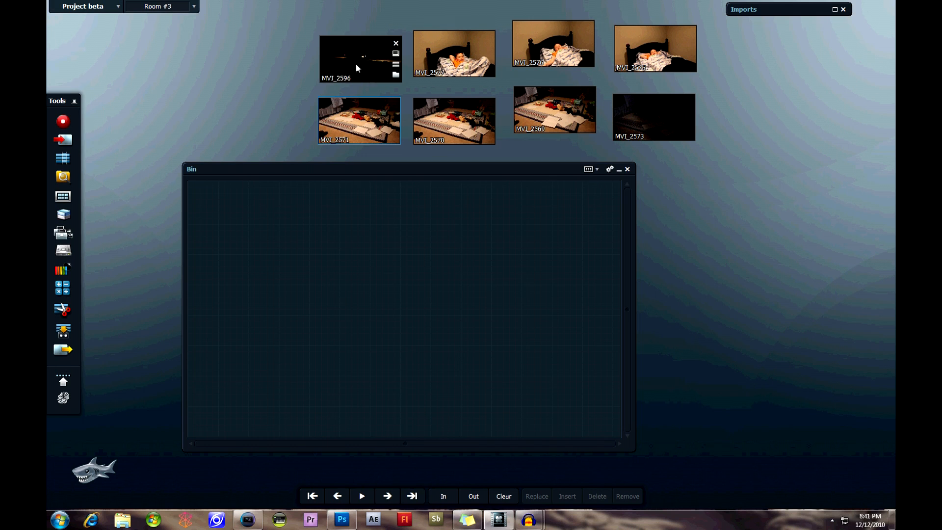
# Put clip MVI_2596 into the new bin and name the bin Tutorial1
pyautogui.moveTo(361, 60); pyautogui.dragTo(237, 205)
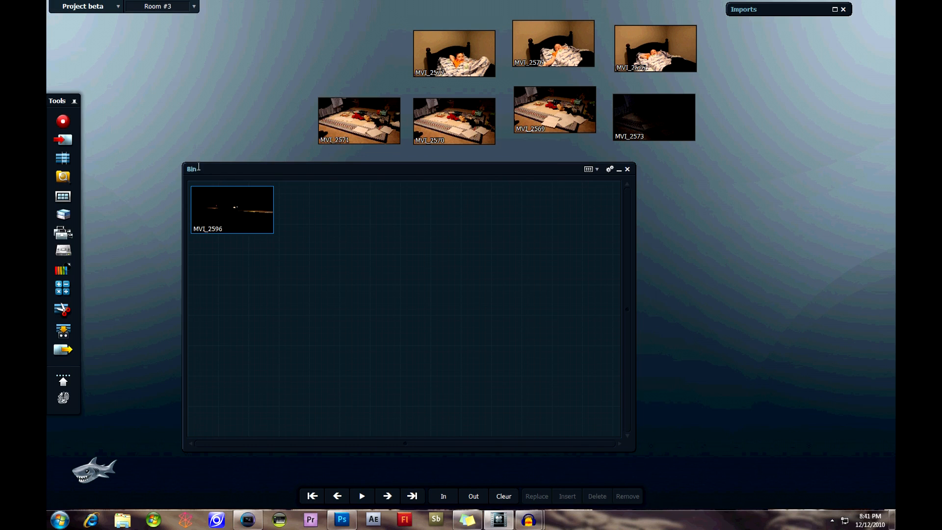
pyautogui.moveTo(199, 169); pyautogui.dragTo(188, 168)
pyautogui.write('Tutorial1')
# Move clips MVI_2577, MVI_2575 and MVI_2569 into the Tutorial1 bin
pyautogui.moveTo(461, 58)
pyautogui.moveTo(461, 58); pyautogui.dragTo(325, 312)
pyautogui.moveTo(657, 49); pyautogui.dragTo(521, 338)
pyautogui.moveTo(542, 110)
pyautogui.moveTo(543, 110); pyautogui.dragTo(399, 386)
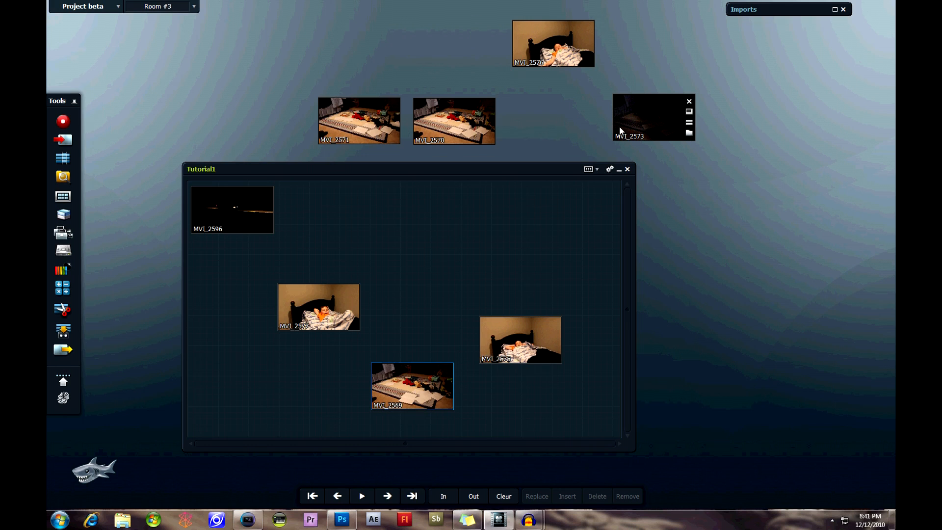
# Open MVI_2570 in a viewer, make a copy of it, and turn the viewer back into a tile
pyautogui.moveTo(438, 124)
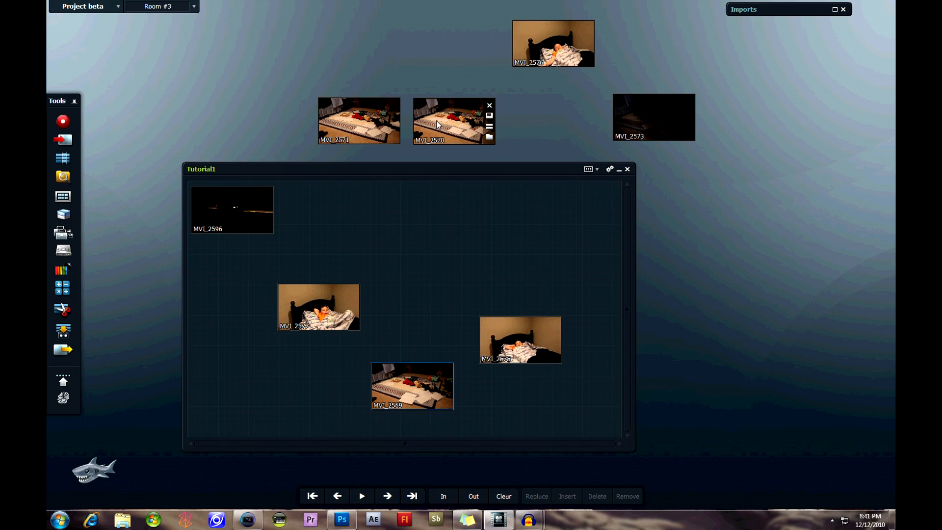
pyautogui.click(489, 118)
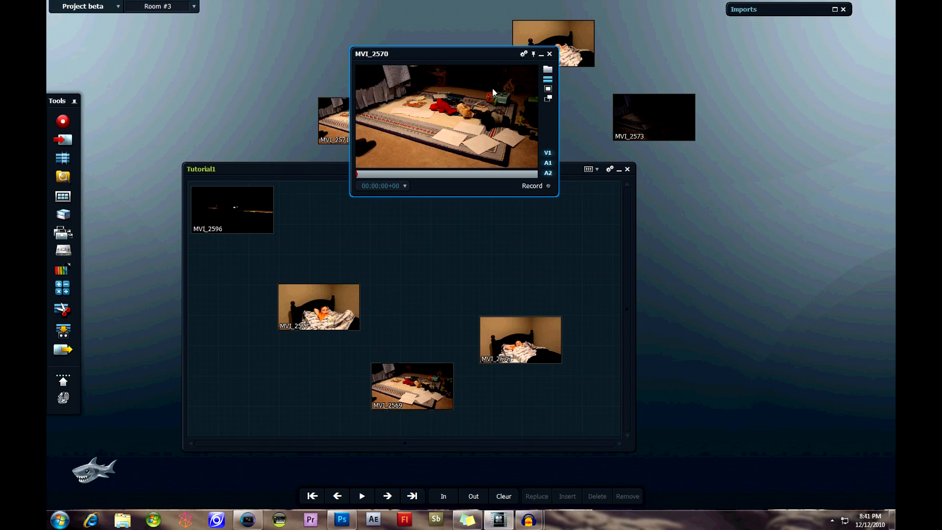
pyautogui.moveTo(486, 54); pyautogui.dragTo(562, 40)
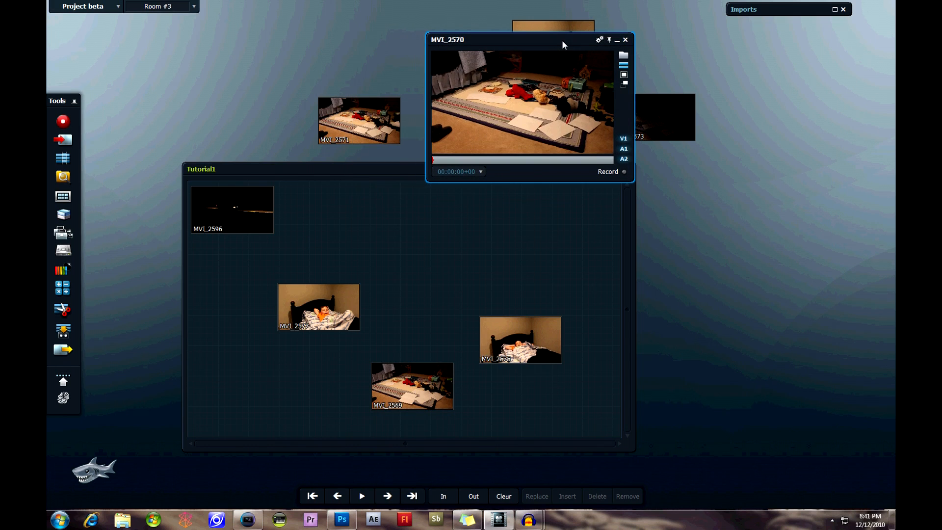
pyautogui.click(623, 88)
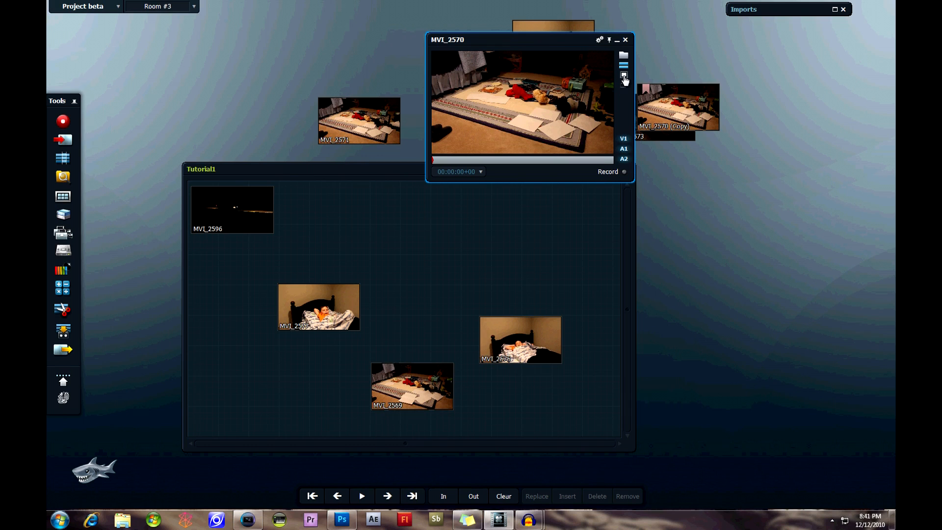
pyautogui.click(624, 77)
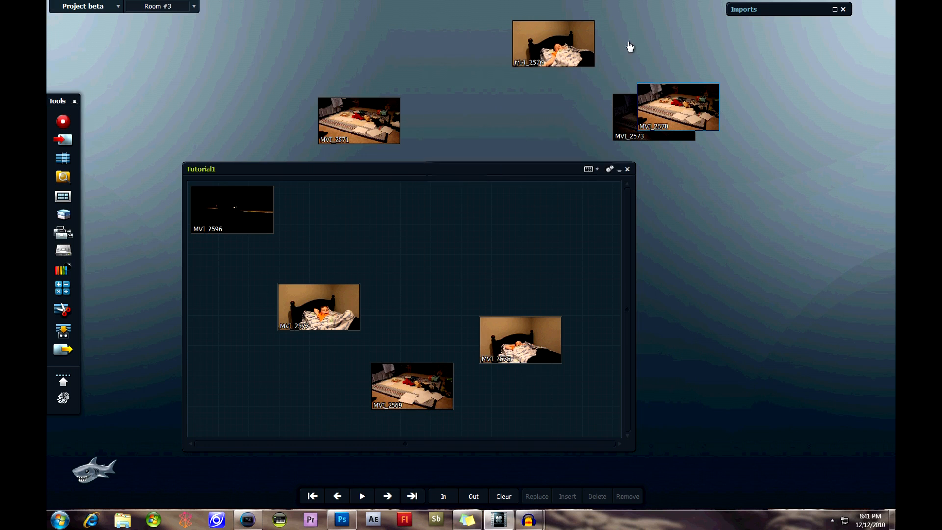
# Move the MVI_2570 copy into the Tutorial1 bin and regroup loose clips MVI_2570, MVI_2576 and MVI_2573 around MVI_2571
pyautogui.moveTo(676, 117); pyautogui.dragTo(361, 66)
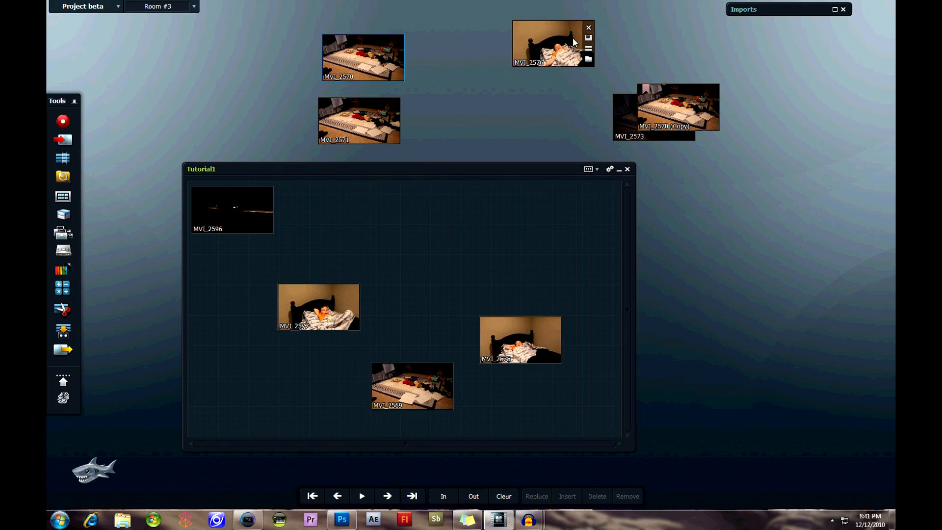
pyautogui.moveTo(565, 42); pyautogui.dragTo(465, 56)
pyautogui.moveTo(685, 120); pyautogui.dragTo(406, 218)
pyautogui.moveTo(663, 118); pyautogui.dragTo(462, 119)
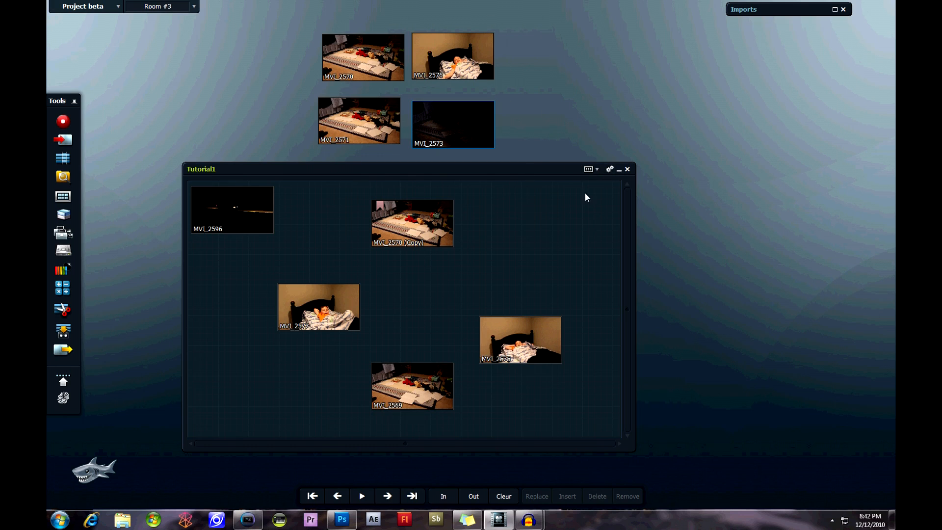
# View the Tutorial1 bin's contents as a list and as both list and pictures, and return to the tiles view
pyautogui.click(594, 173)
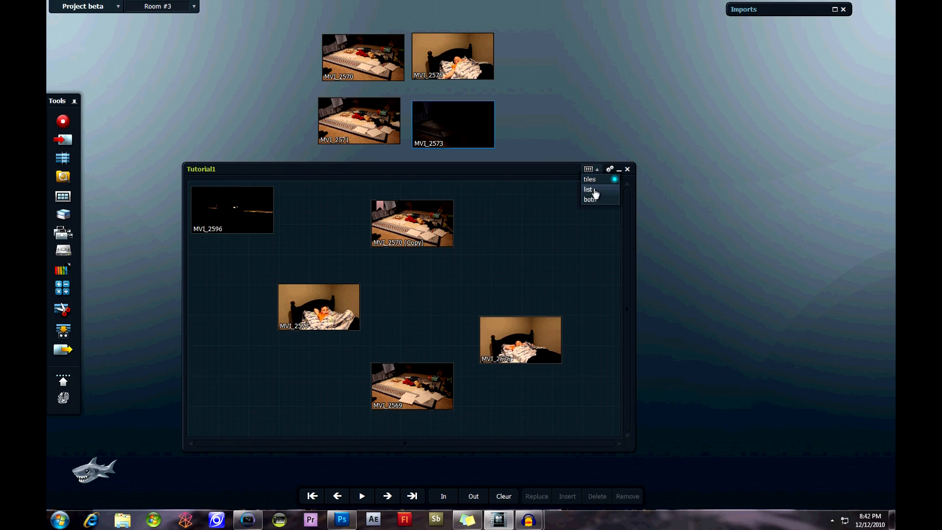
pyautogui.click(593, 189)
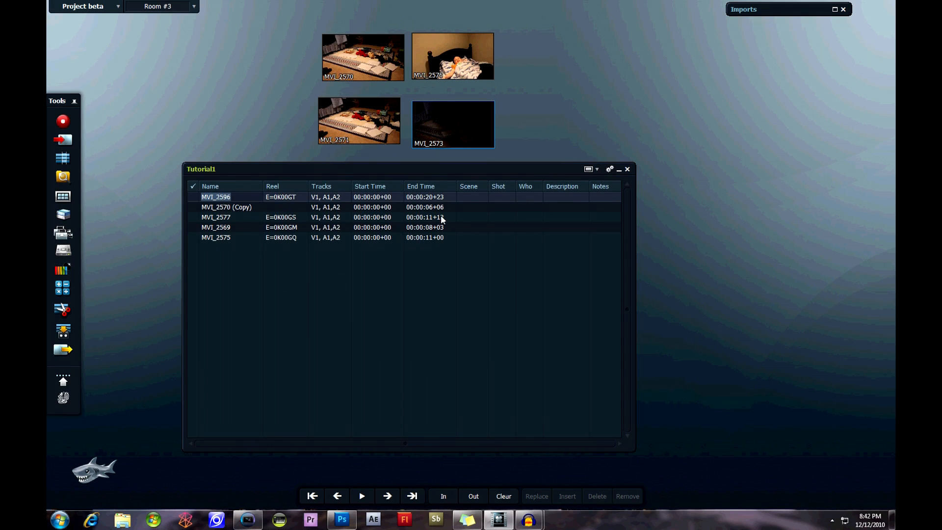
pyautogui.click(589, 170)
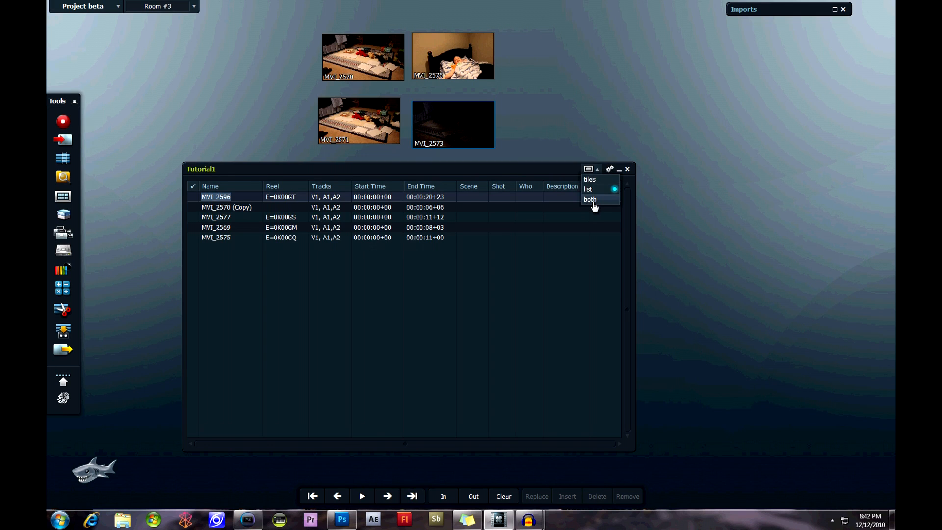
pyautogui.click(594, 206)
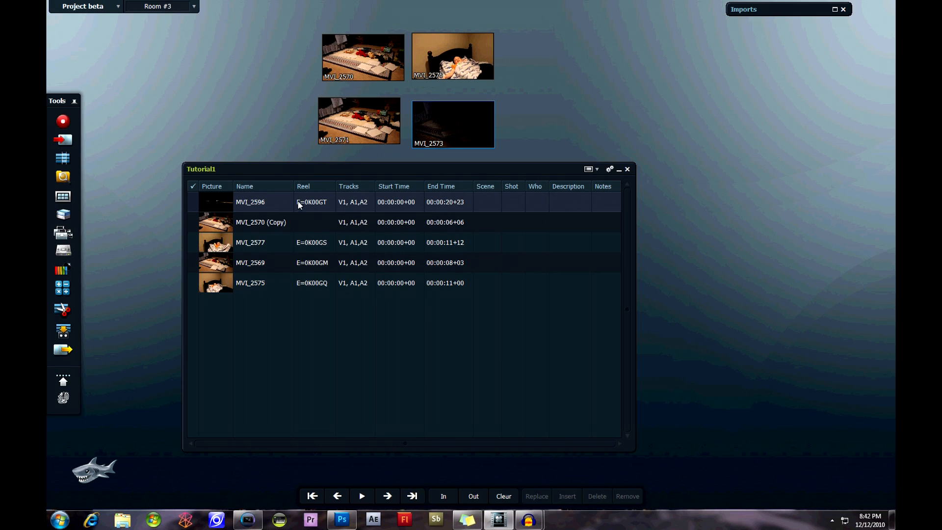
pyautogui.click(593, 169)
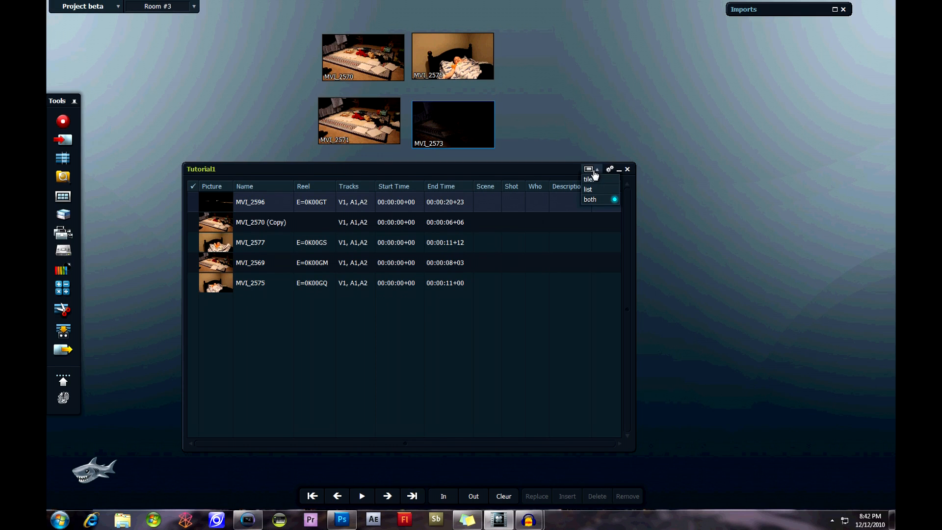
pyautogui.click(597, 181)
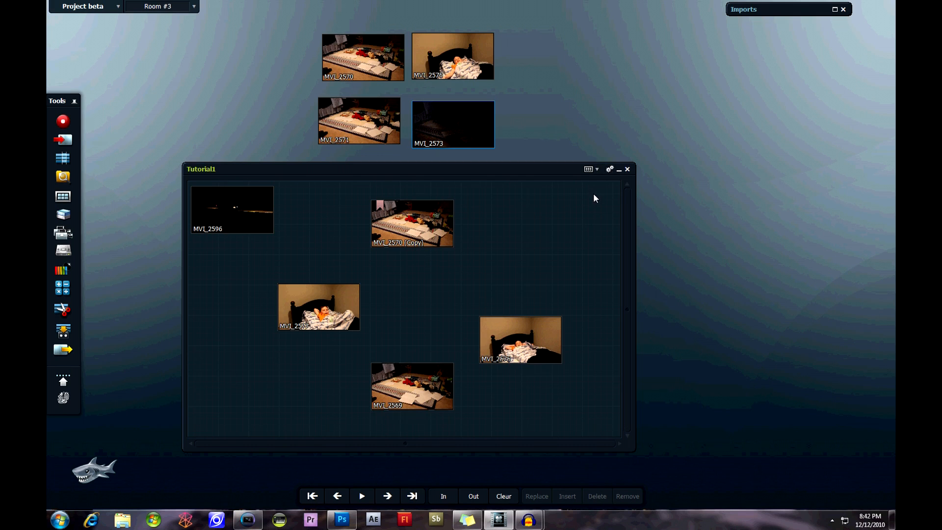
# Set the Tutorial1 bin's permanence to Transient
pyautogui.click(609, 169)
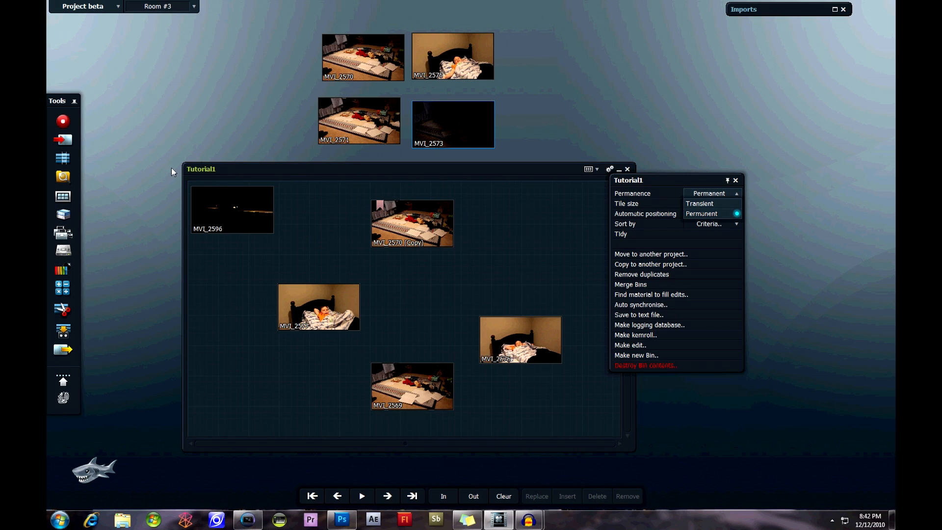
pyautogui.click(692, 204)
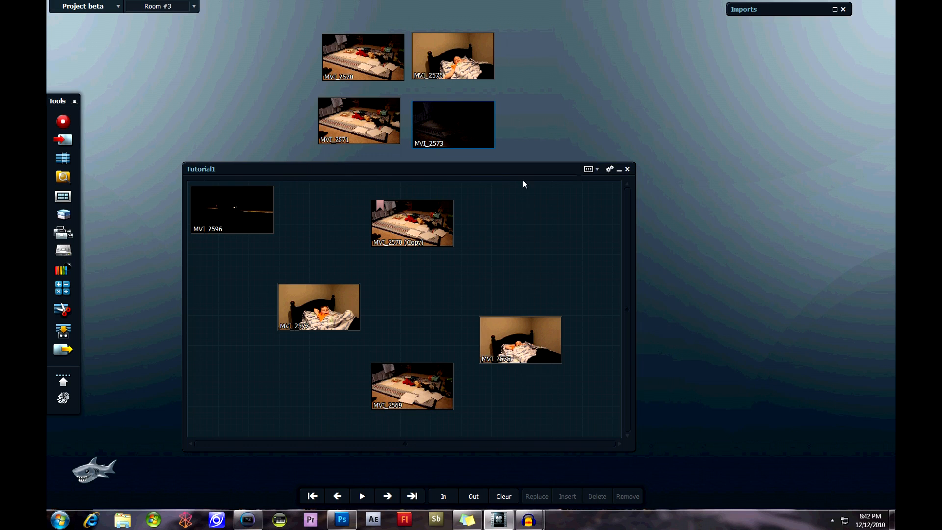
# Set the Tutorial1 bin's permanence to Permanent
pyautogui.click(609, 169)
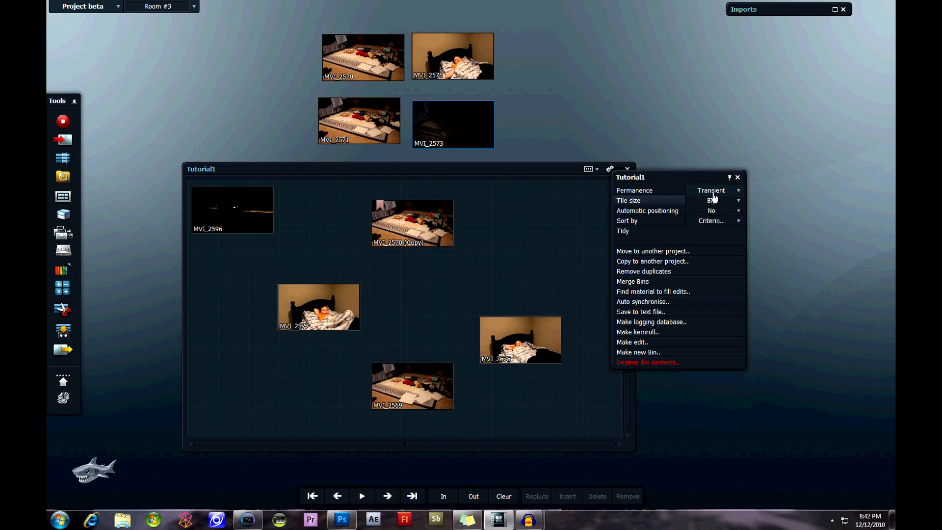
pyautogui.click(714, 193)
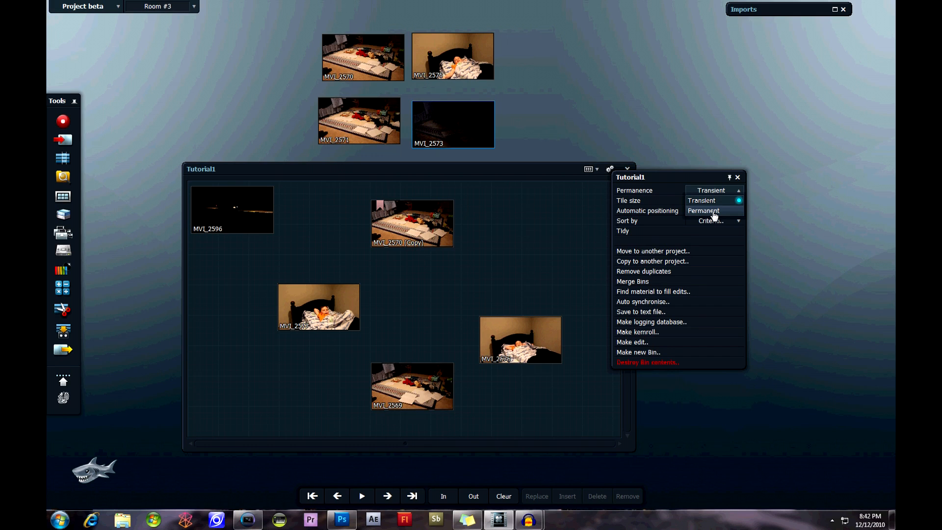
pyautogui.click(713, 211)
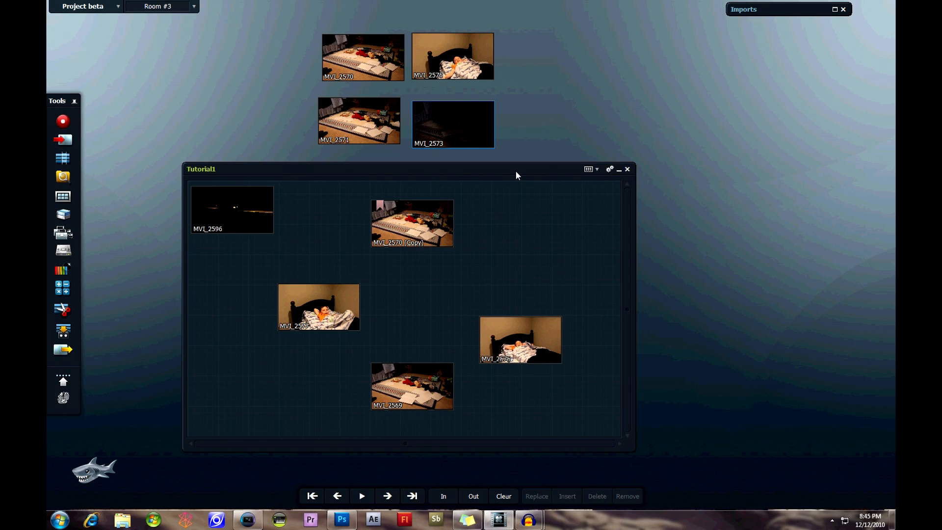
# Switch the Tutorial1 bin's tile size to Small and set it back to Big
pyautogui.click(609, 172)
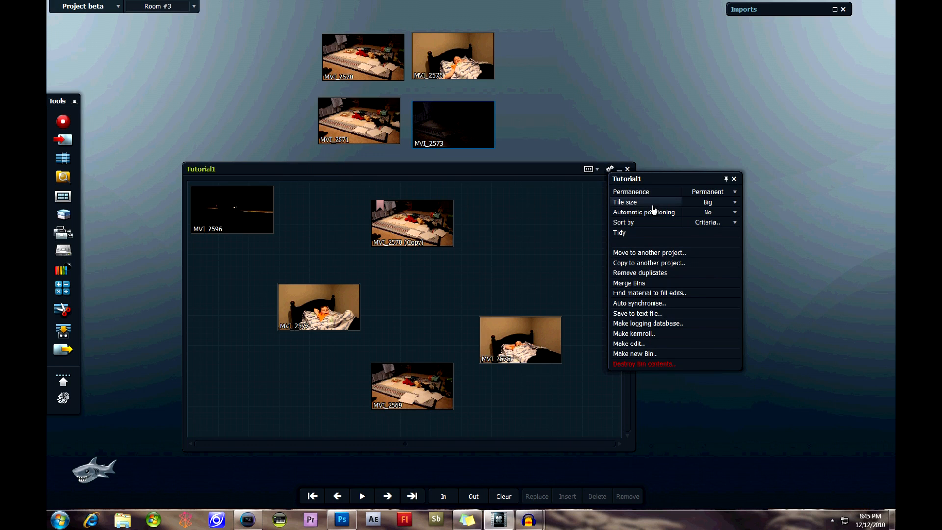
pyautogui.click(699, 203)
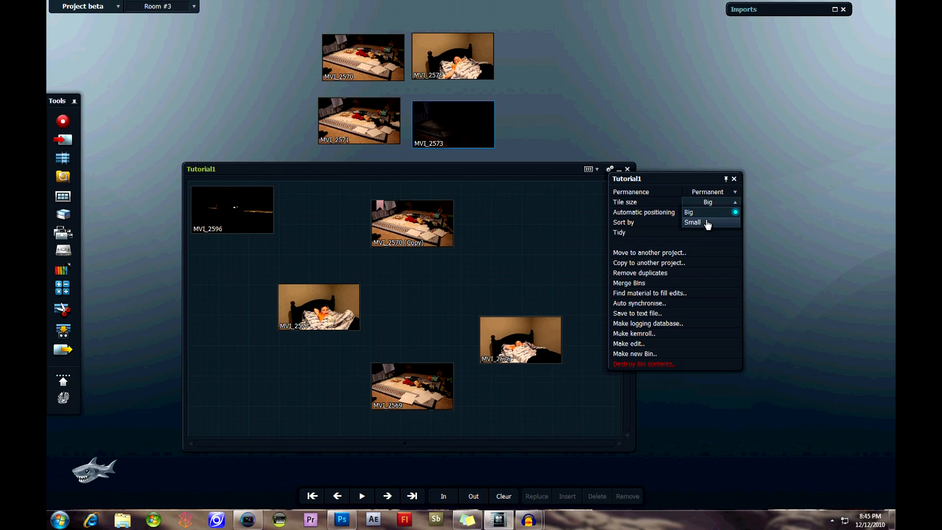
pyautogui.click(707, 224)
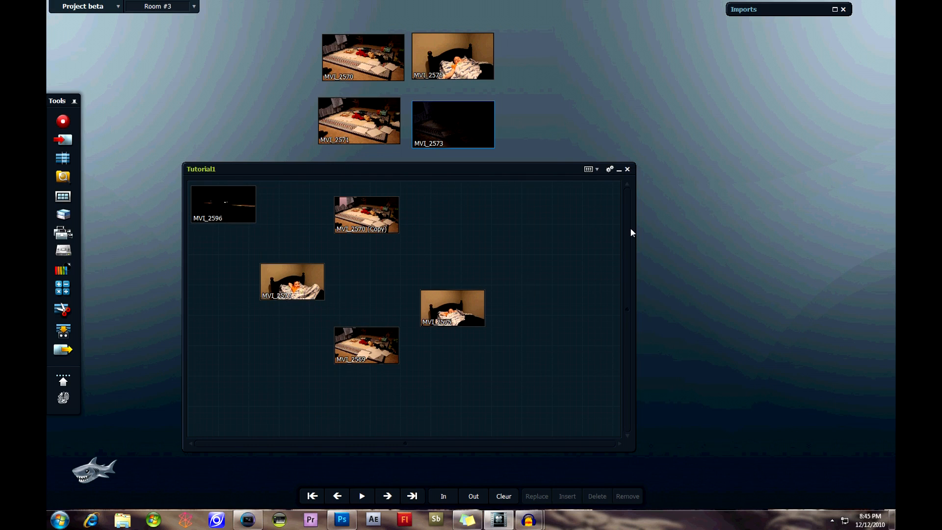
pyautogui.click(608, 169)
pyautogui.click(711, 203)
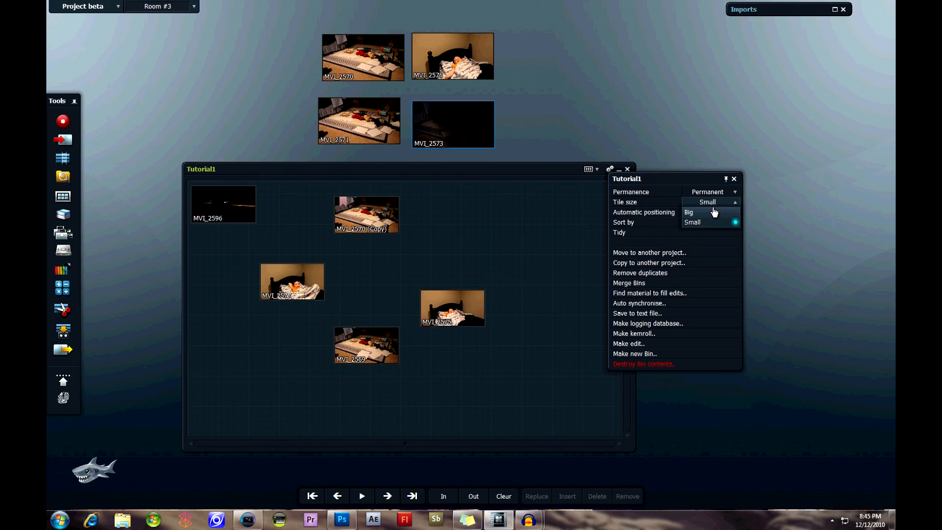
pyautogui.click(713, 212)
# Turn on automatic positioning for the Tutorial1 bin and resize its window wider and shorter so all five tiles fit in one row
pyautogui.click(608, 169)
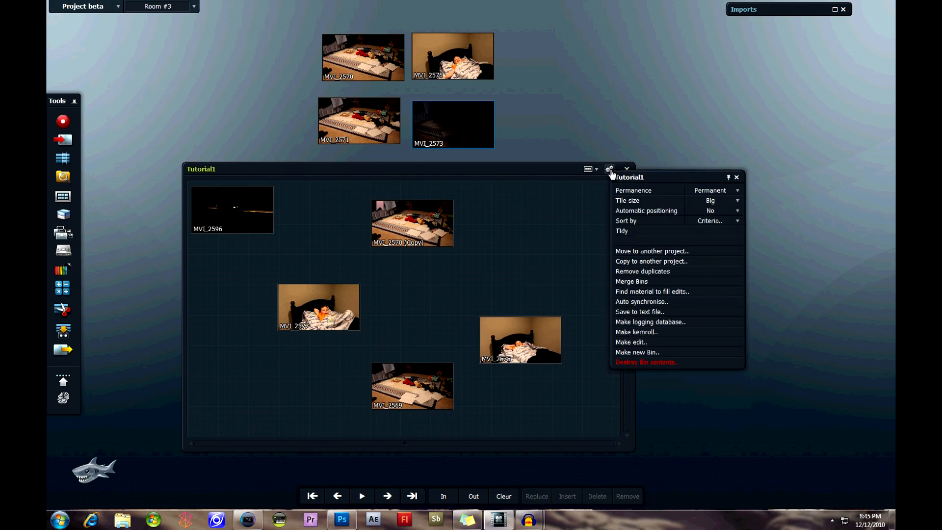
pyautogui.click(701, 211)
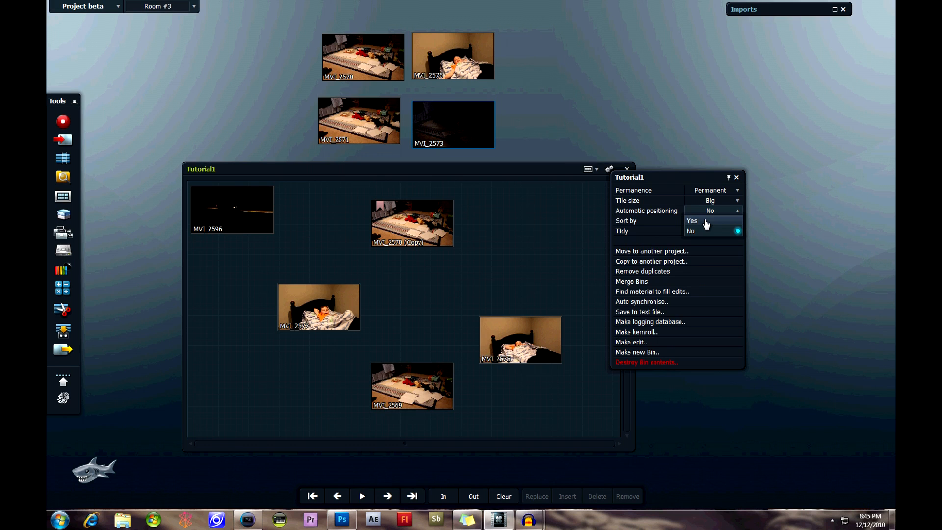
pyautogui.click(706, 223)
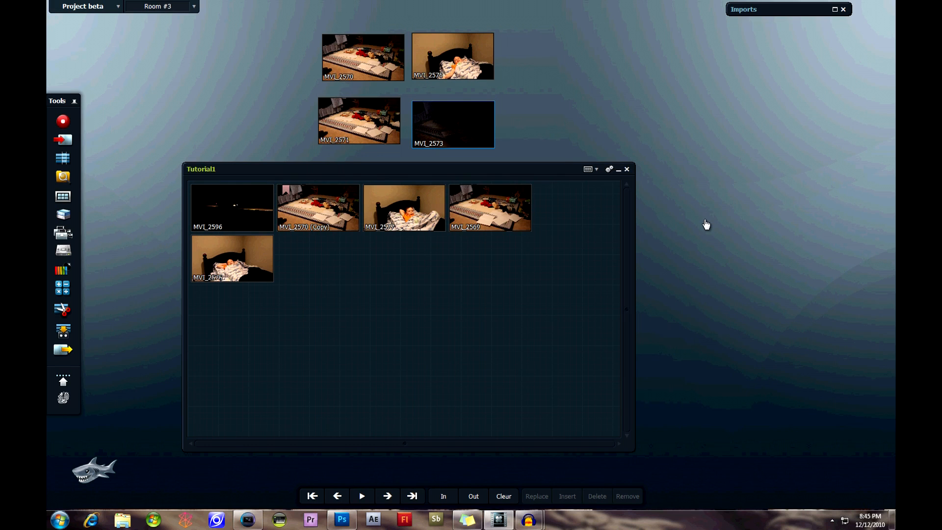
pyautogui.moveTo(633, 221); pyautogui.dragTo(643, 223)
pyautogui.moveTo(422, 451); pyautogui.dragTo(427, 399)
# Sort the clips in the Tutorial1 bin by Duration
pyautogui.click(619, 169)
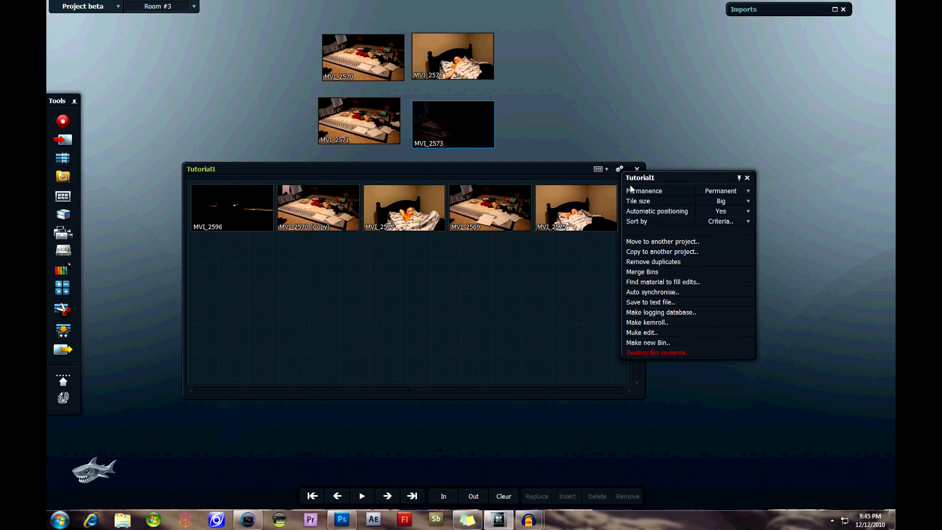
pyautogui.click(708, 225)
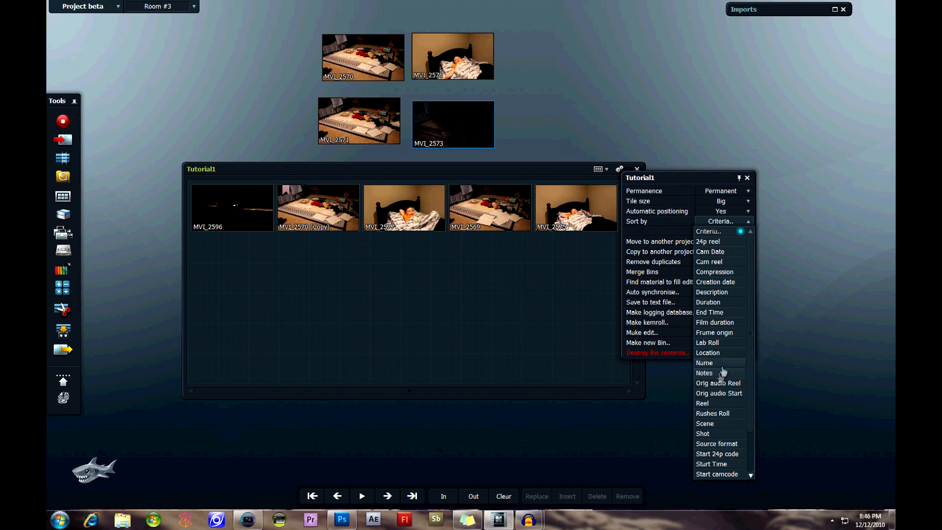
pyautogui.click(725, 303)
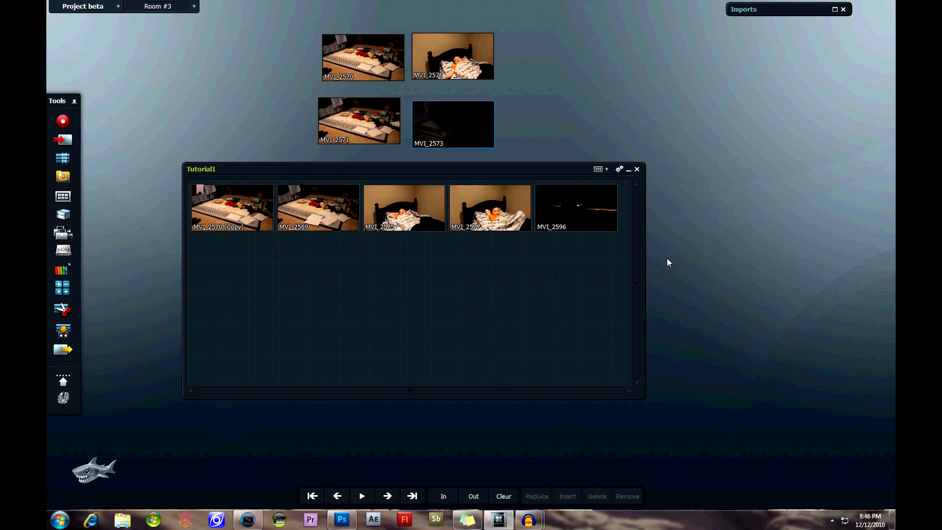
# Try to remove duplicates from the Tutorial1 bin and dismiss the message
pyautogui.click(620, 169)
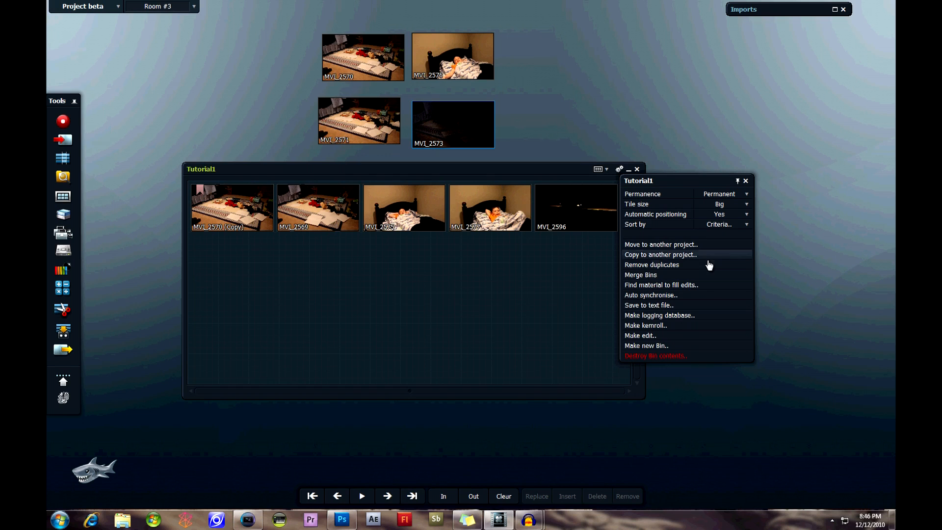
pyautogui.click(669, 267)
pyautogui.moveTo(466, 230); pyautogui.dragTo(425, 275)
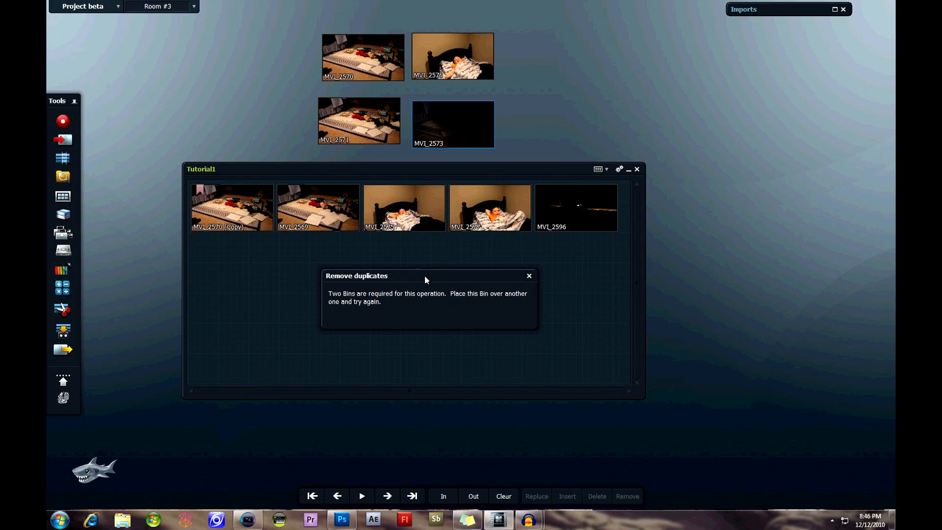
pyautogui.moveTo(403, 220)
pyautogui.click(528, 276)
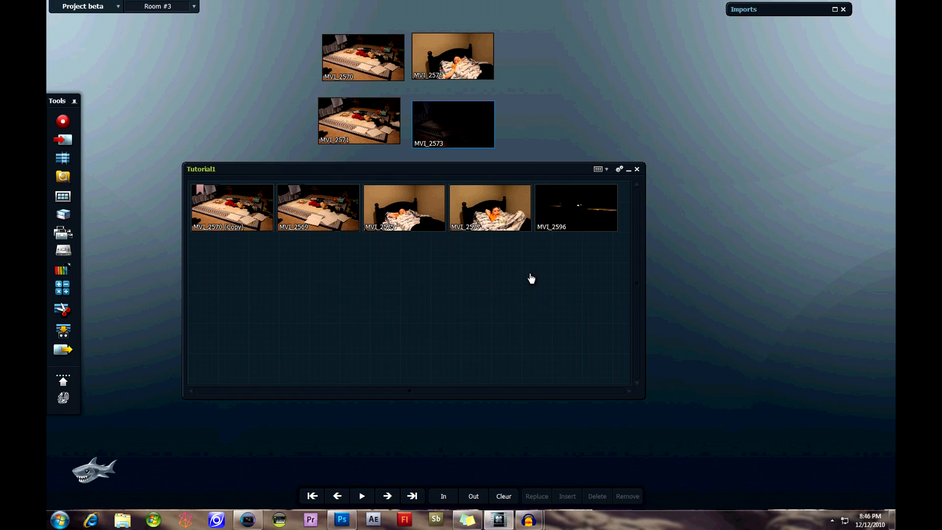
pyautogui.click(619, 169)
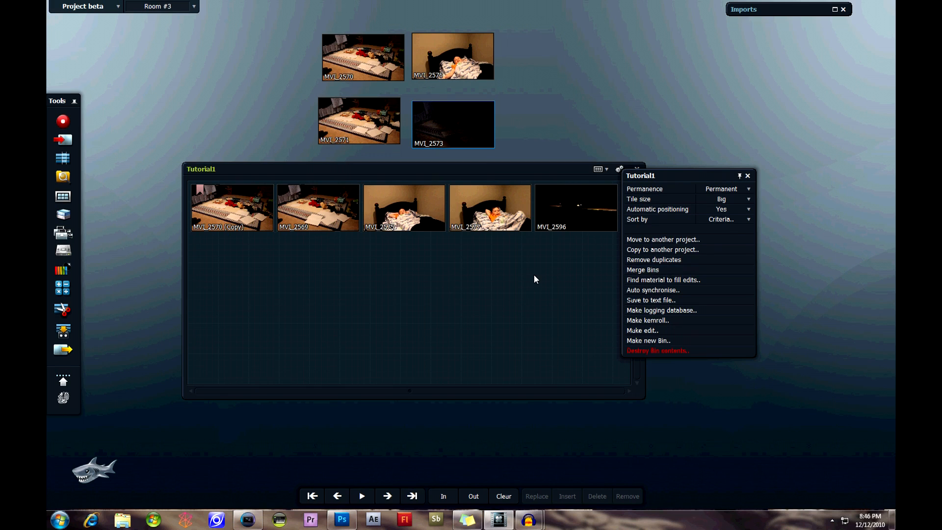
# Create a new bin, place it partly over the Tutorial1 bin, and name it Tutorial2
pyautogui.click(65, 198)
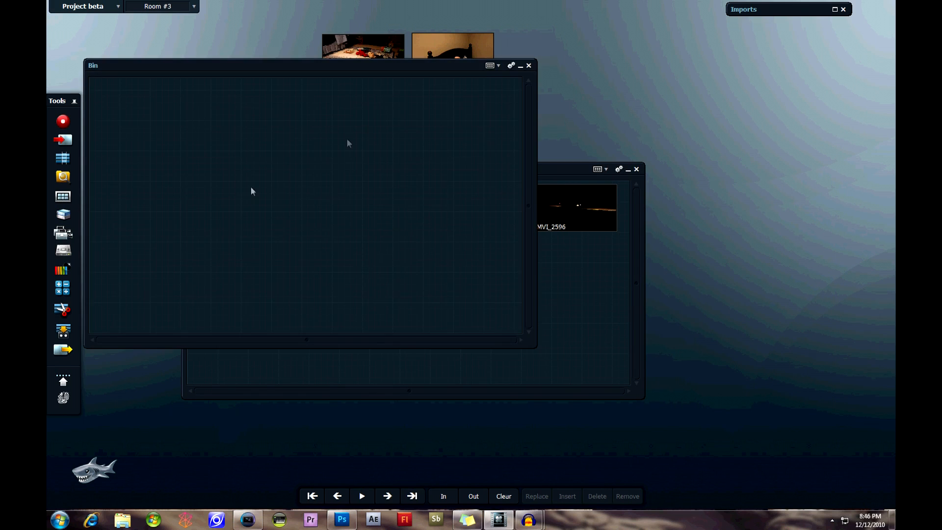
pyautogui.moveTo(268, 63); pyautogui.dragTo(475, 184)
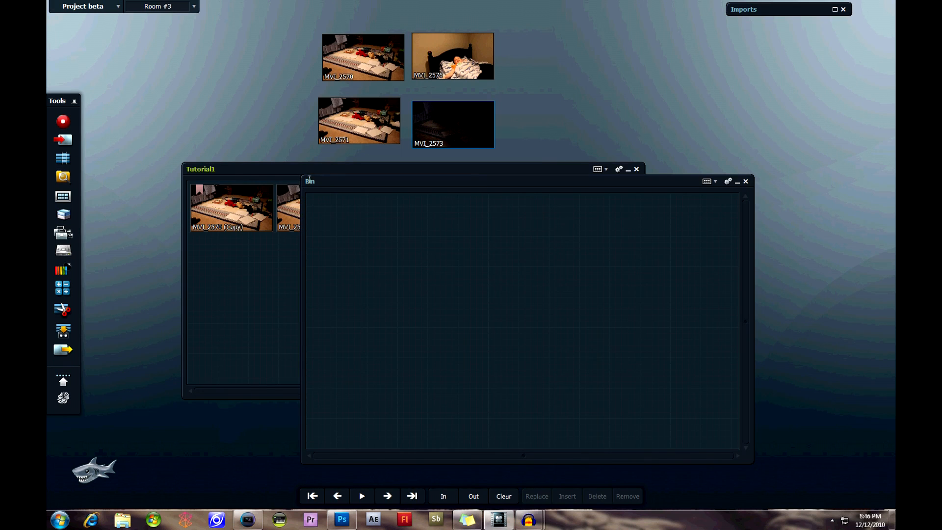
pyautogui.moveTo(331, 179); pyautogui.dragTo(297, 181)
pyautogui.write('Tutorial2')
# Move the loose clips MVI_2576, MVI_2571, MVI_2573 and MVI_2570 into the Tutorial2 bin
pyautogui.moveTo(452, 56); pyautogui.dragTo(351, 220)
pyautogui.moveTo(383, 130); pyautogui.dragTo(469, 228)
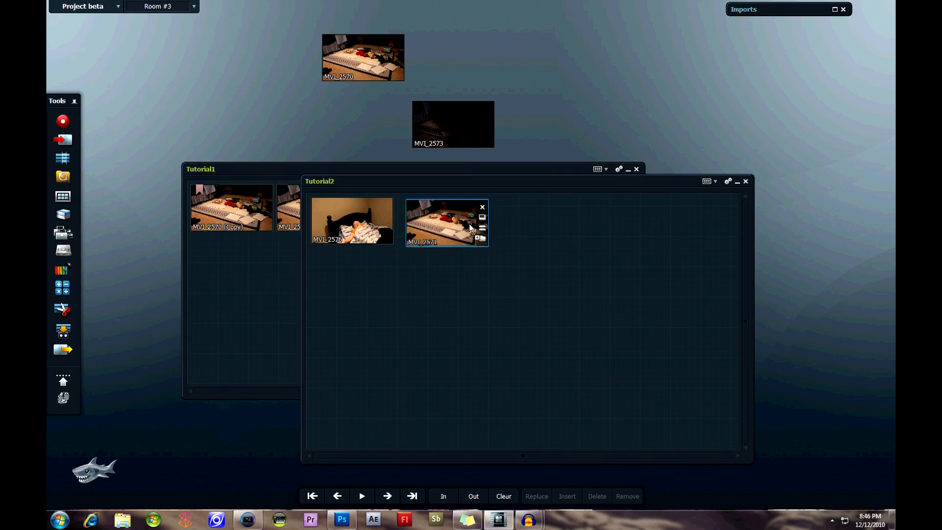
pyautogui.moveTo(486, 127); pyautogui.dragTo(519, 303)
pyautogui.moveTo(373, 56); pyautogui.dragTo(638, 256)
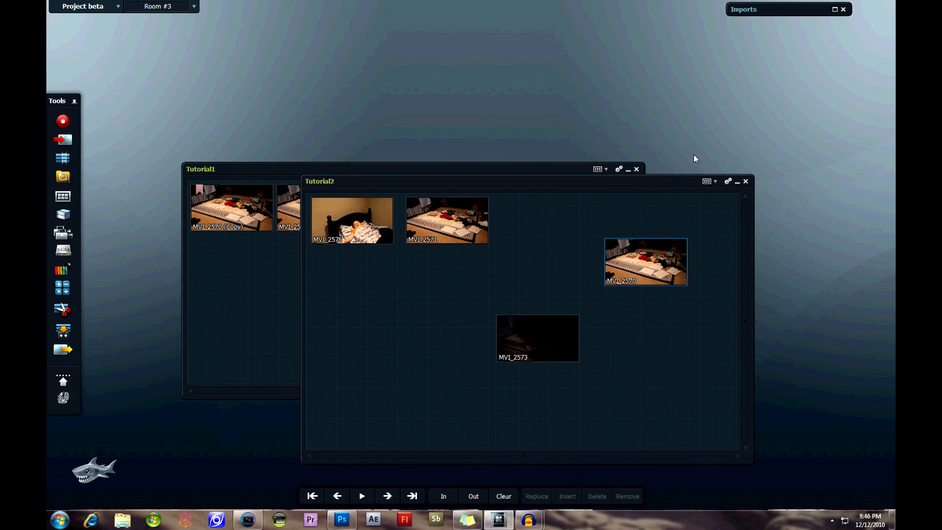
# Turn on automatic positioning for the Tutorial2 bin
pyautogui.click(728, 181)
pyautogui.click(830, 223)
pyautogui.click(817, 232)
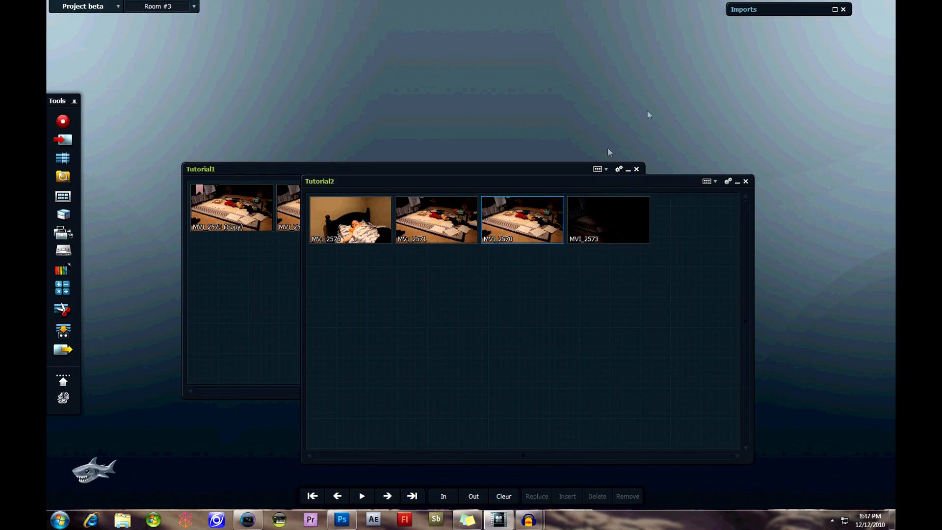
# Reposition the two bins with Tutorial1 overlapping Tutorial2, and merge Tutorial2's clips into Tutorial1
pyautogui.moveTo(518, 181); pyautogui.dragTo(535, 219)
pyautogui.click(528, 172)
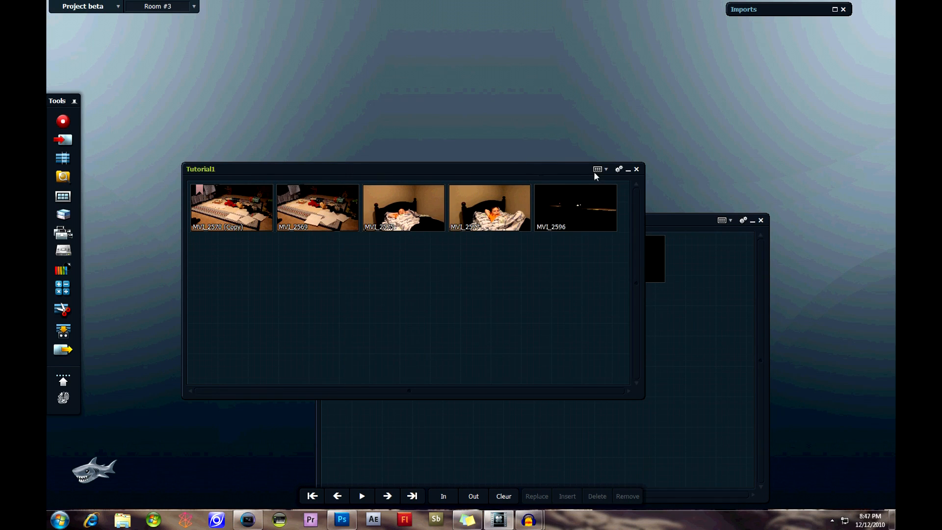
pyautogui.moveTo(570, 170); pyautogui.dragTo(524, 57)
pyautogui.click(572, 53)
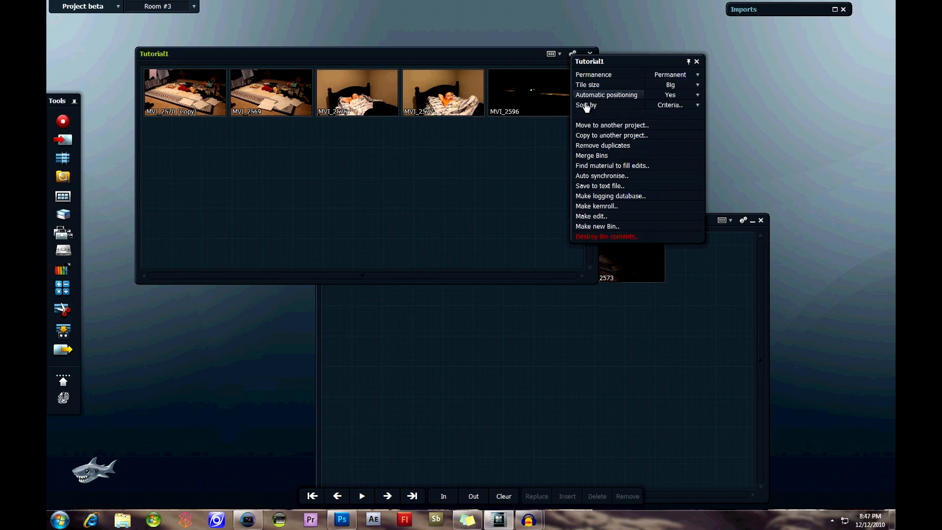
pyautogui.click(607, 156)
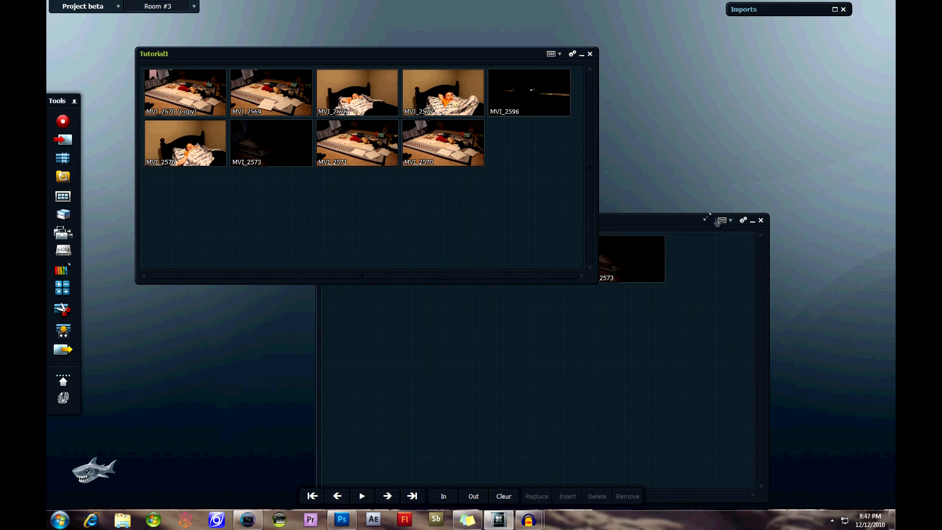
pyautogui.click(688, 219)
pyautogui.click(486, 186)
# Examine the replacement quality and existing-material options for finding material to fill edits in Tutorial1, and close them without running it
pyautogui.moveTo(513, 89)
pyautogui.click(572, 53)
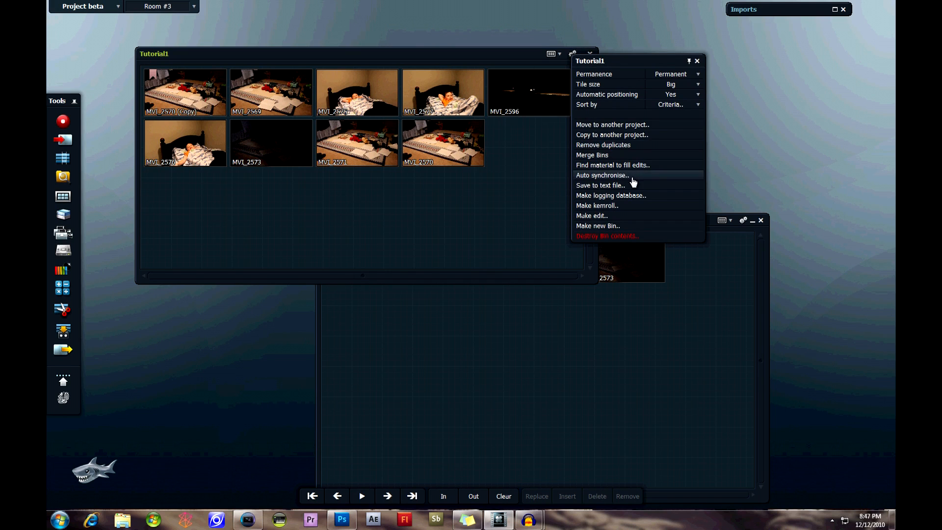
pyautogui.click(616, 168)
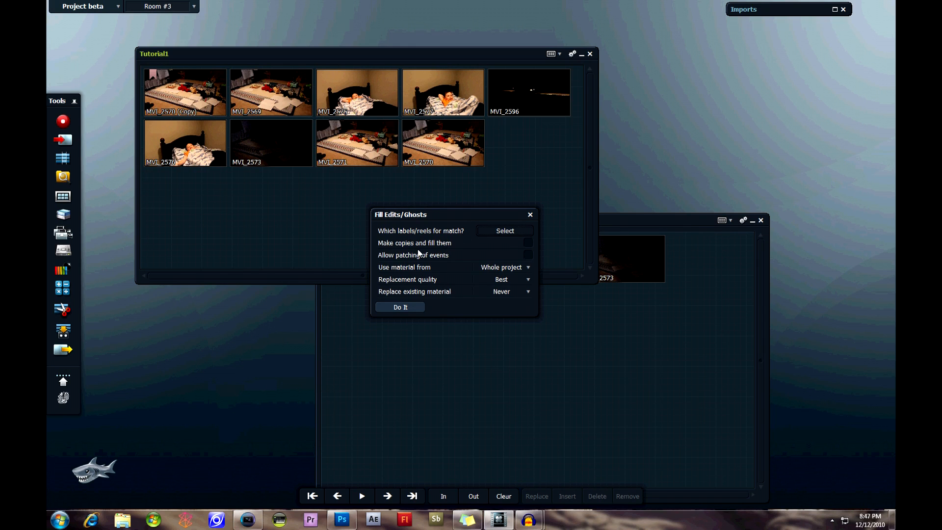
pyautogui.click(492, 280)
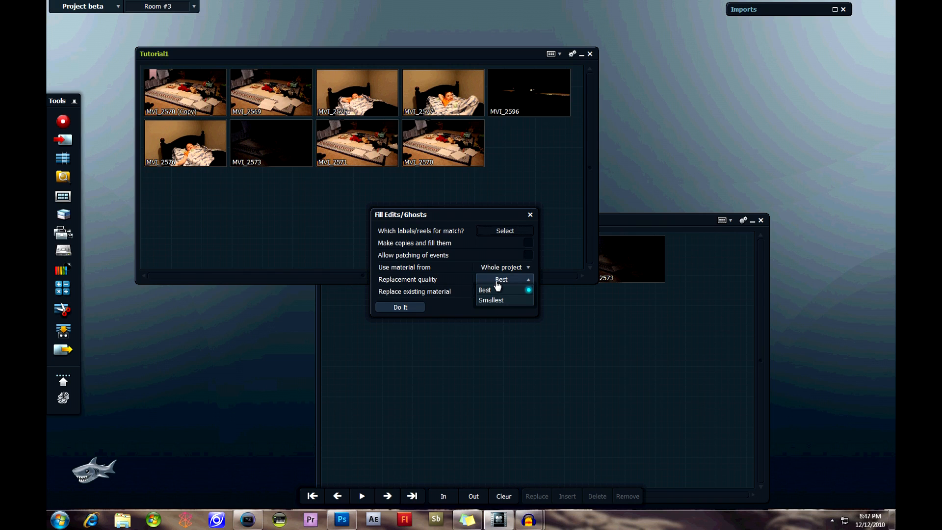
pyautogui.click(481, 290)
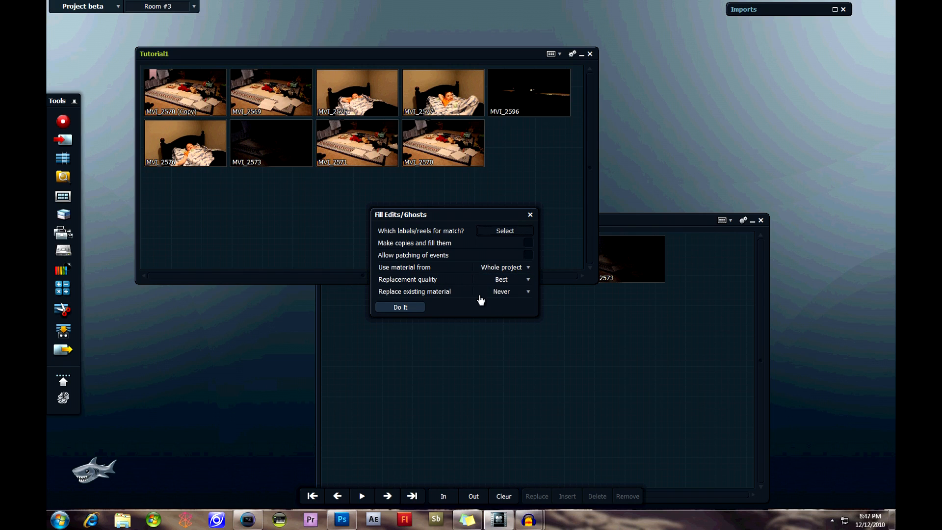
pyautogui.click(496, 293)
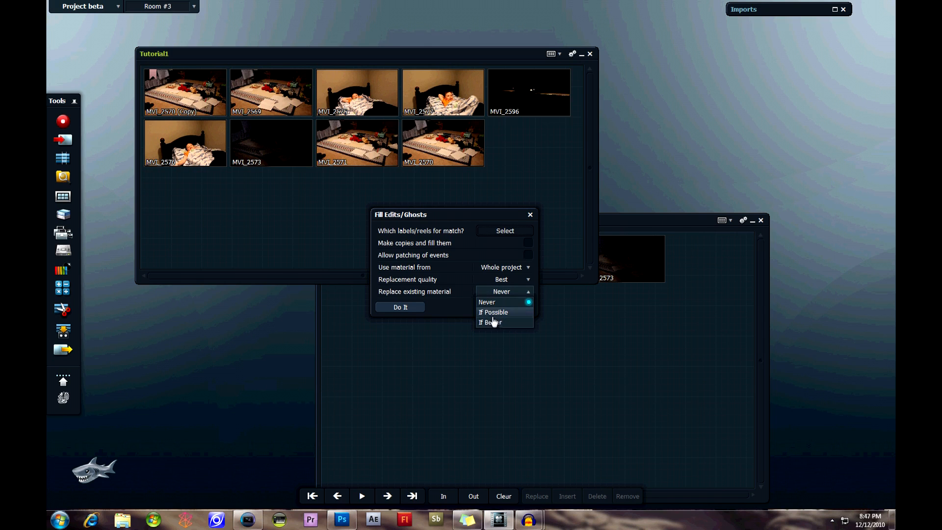
pyautogui.click(452, 292)
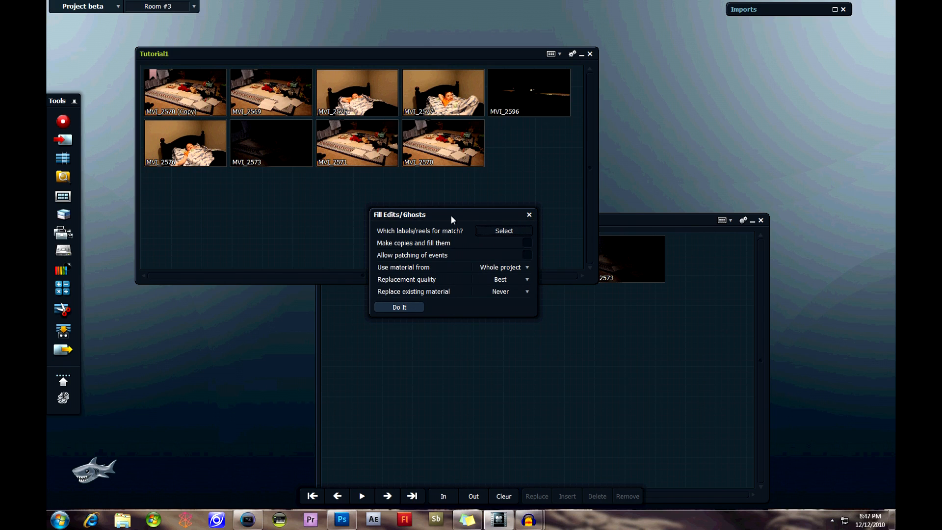
pyautogui.click(529, 216)
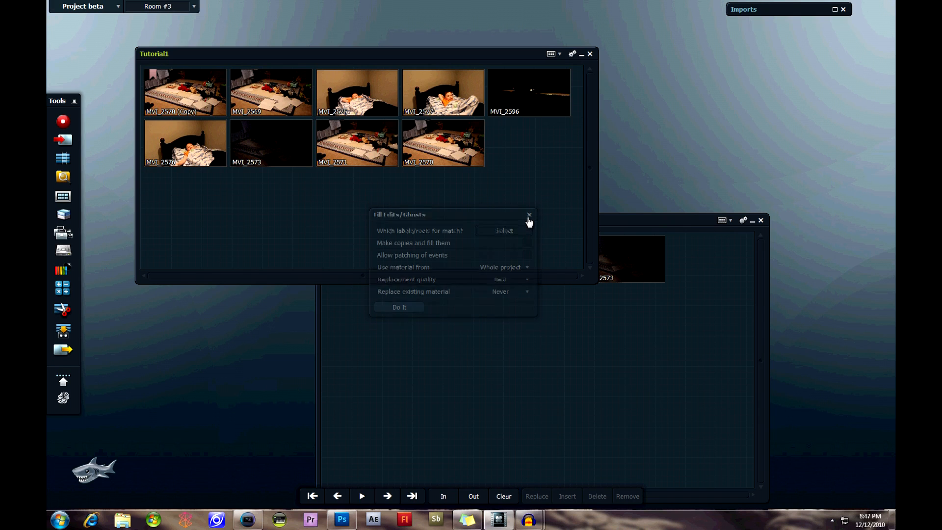
# Prepare a text-file export of the Tutorial1 bin with the user's Desktop folder as the save location
pyautogui.click(572, 53)
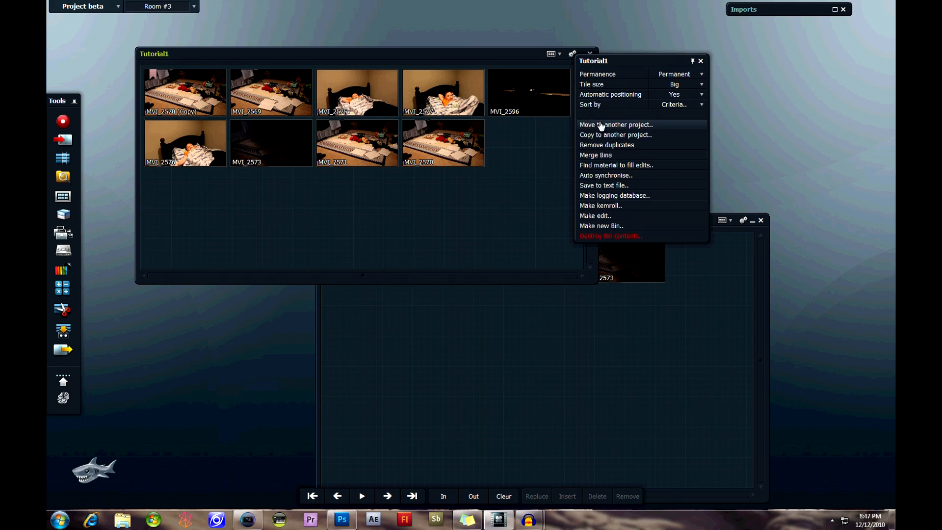
pyautogui.click(650, 189)
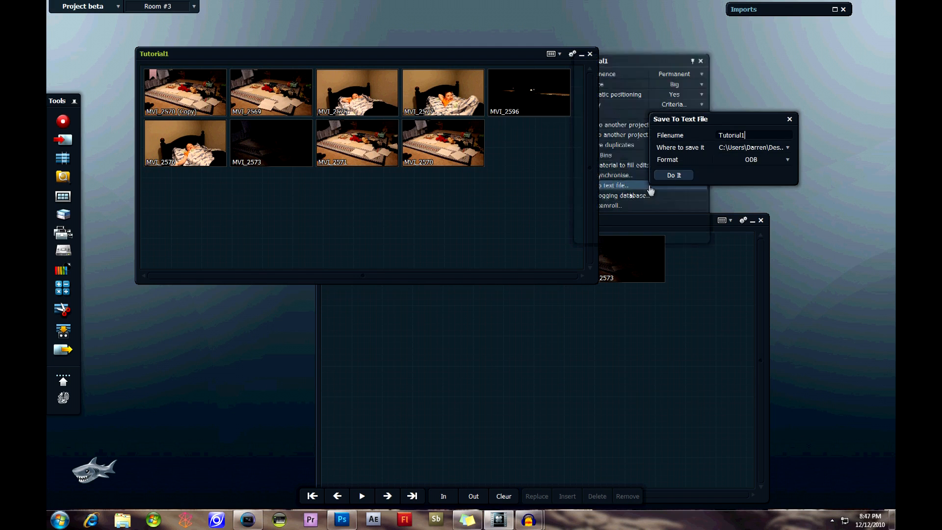
pyautogui.doubleClick(731, 136)
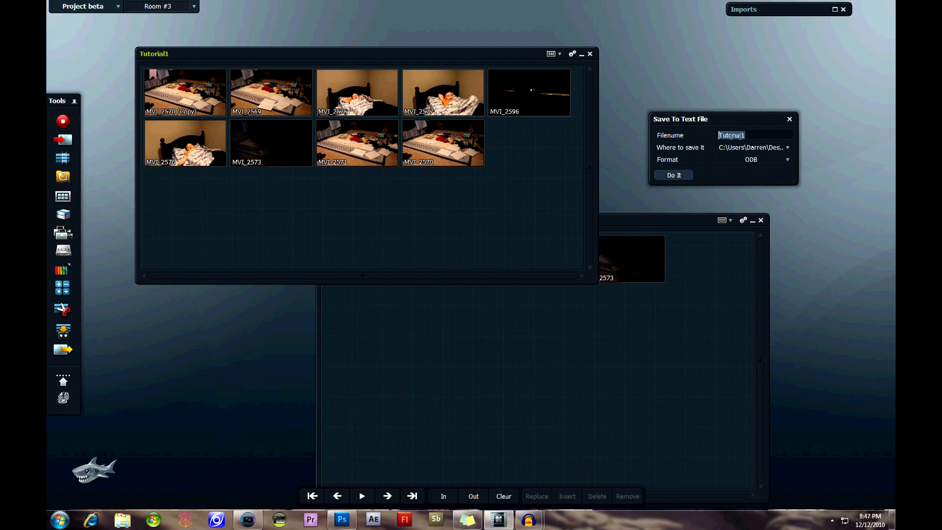
pyautogui.moveTo(763, 133); pyautogui.dragTo(715, 138)
pyautogui.click(717, 137)
pyautogui.click(753, 147)
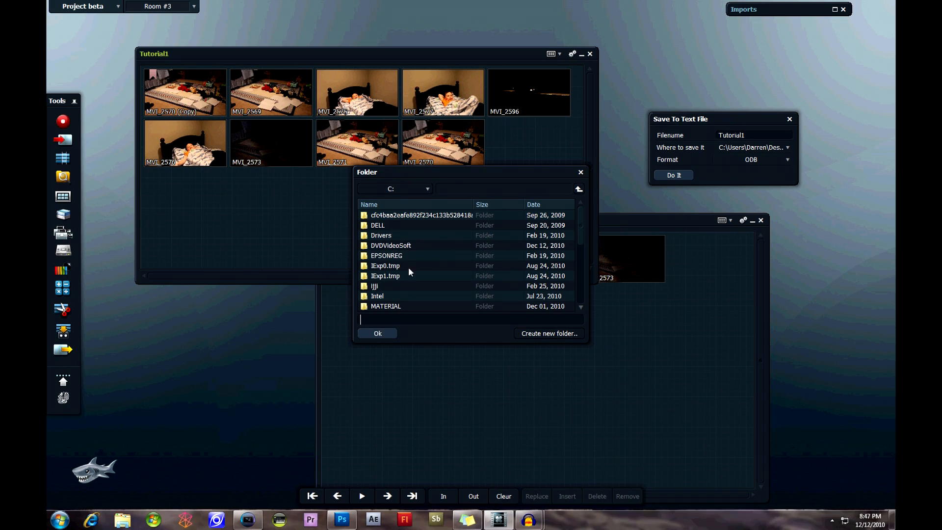
pyautogui.scroll(-3, 392, 290)
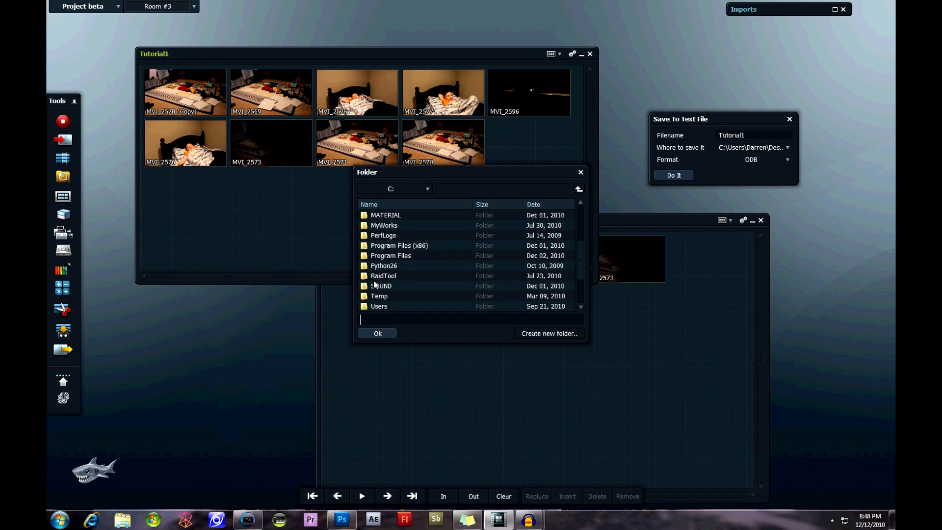
pyautogui.doubleClick(378, 306)
pyautogui.doubleClick(409, 216)
pyautogui.doubleClick(400, 226)
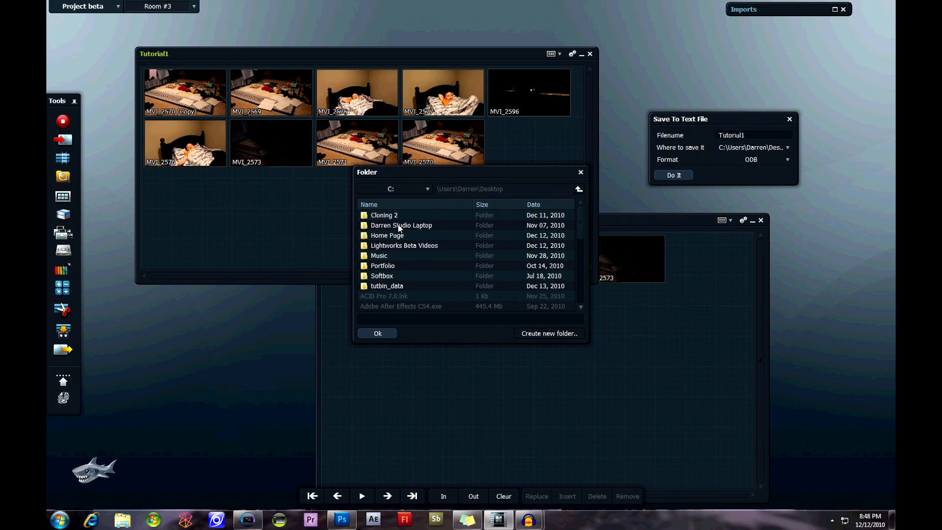
pyautogui.click(388, 333)
# Save the bin contents as Tutorial1 in ODB format and close the message
pyautogui.click(754, 162)
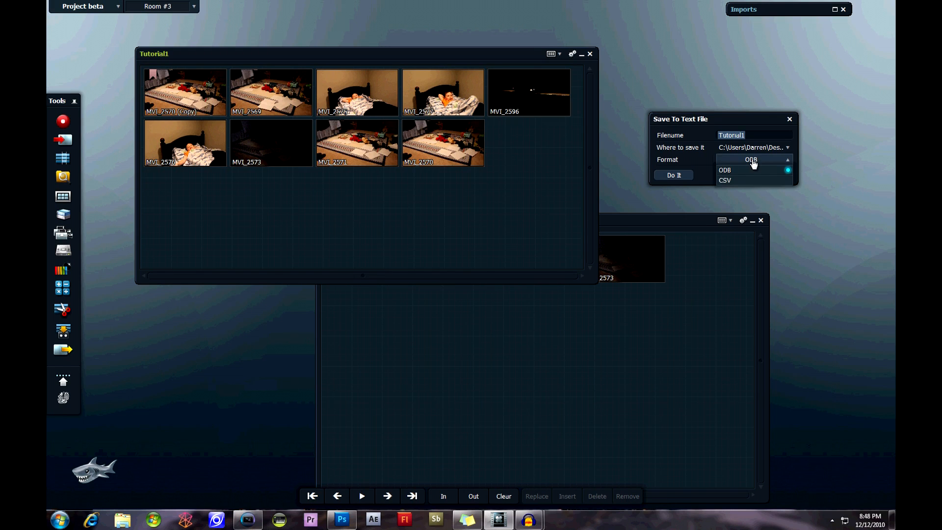
pyautogui.click(688, 176)
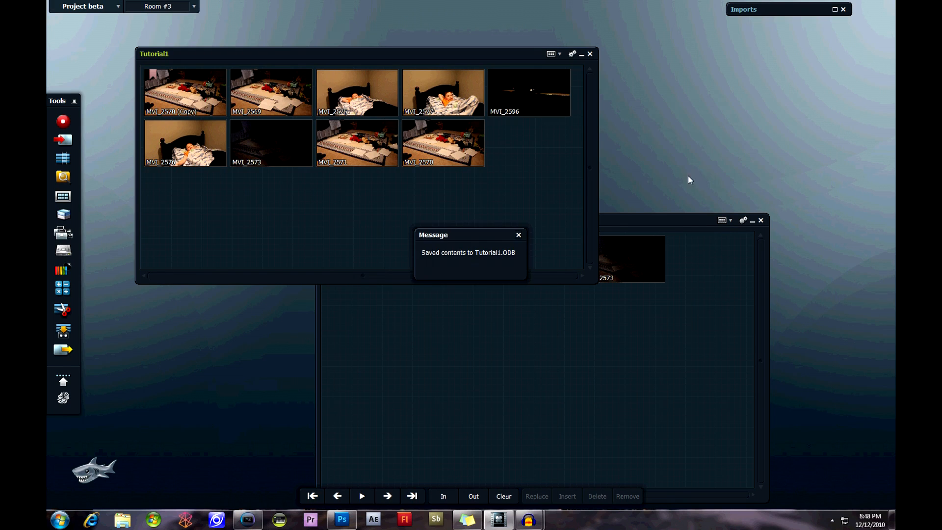
pyautogui.moveTo(445, 245); pyautogui.dragTo(493, 221)
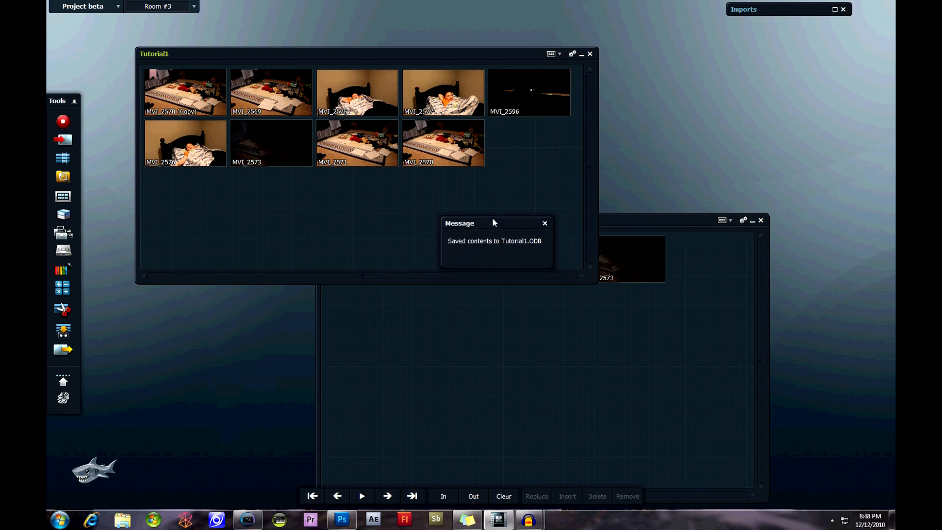
pyautogui.click(545, 223)
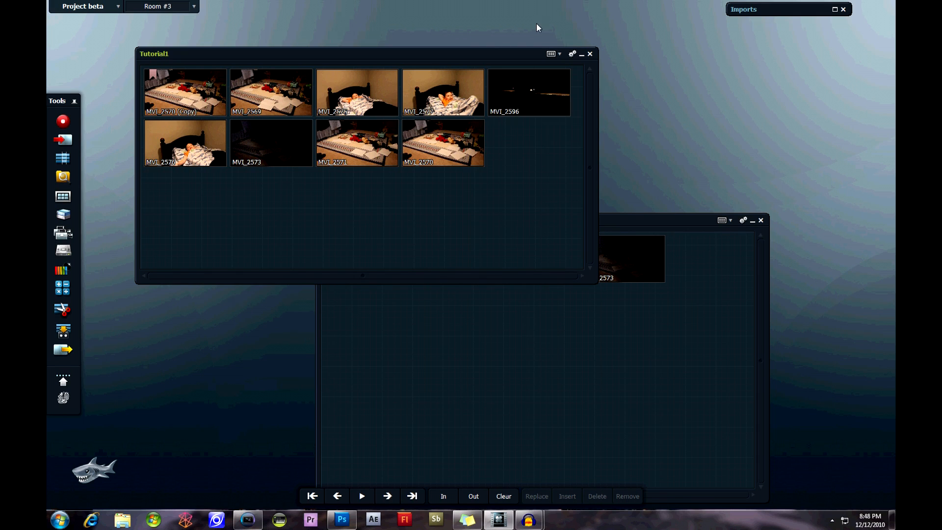
# Make a logging database named Tutorial1 from the Tutorial1 bin in the default folder, with a 0-second handle and picture and sound included
pyautogui.click(572, 53)
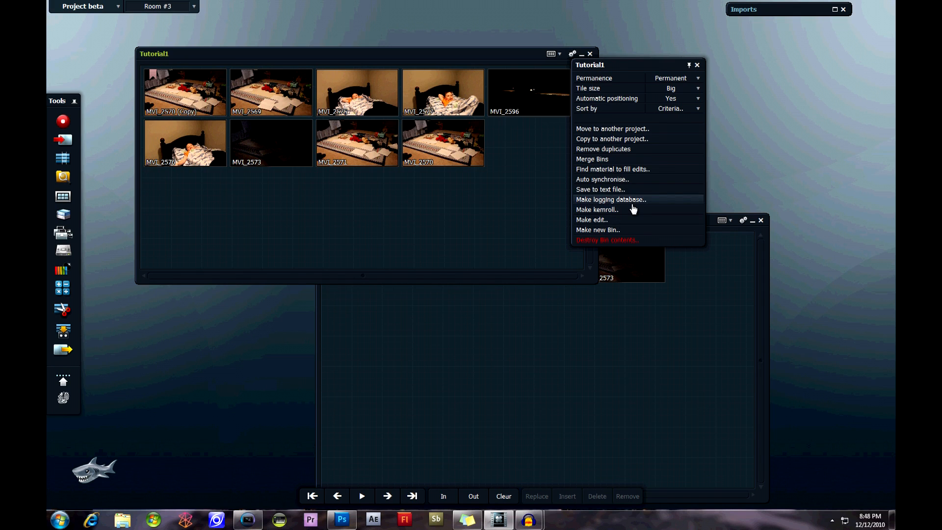
pyautogui.click(632, 202)
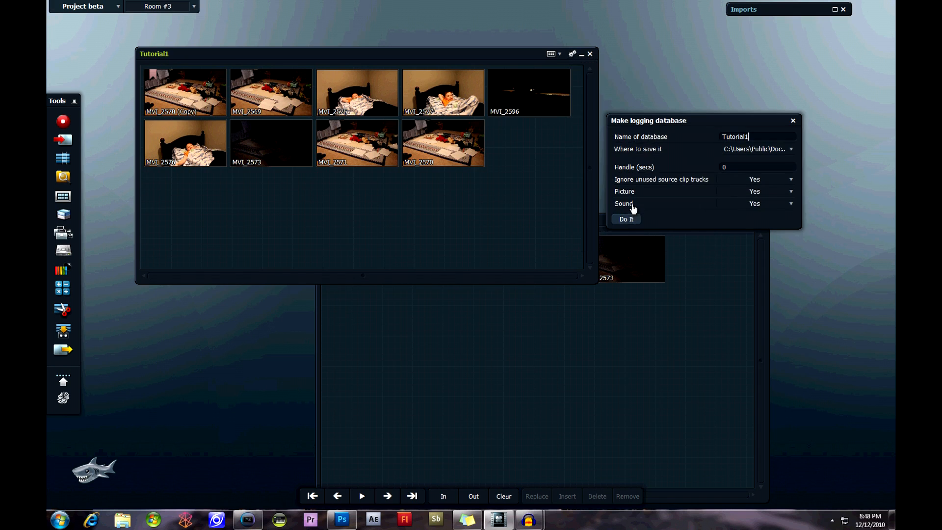
pyautogui.click(767, 149)
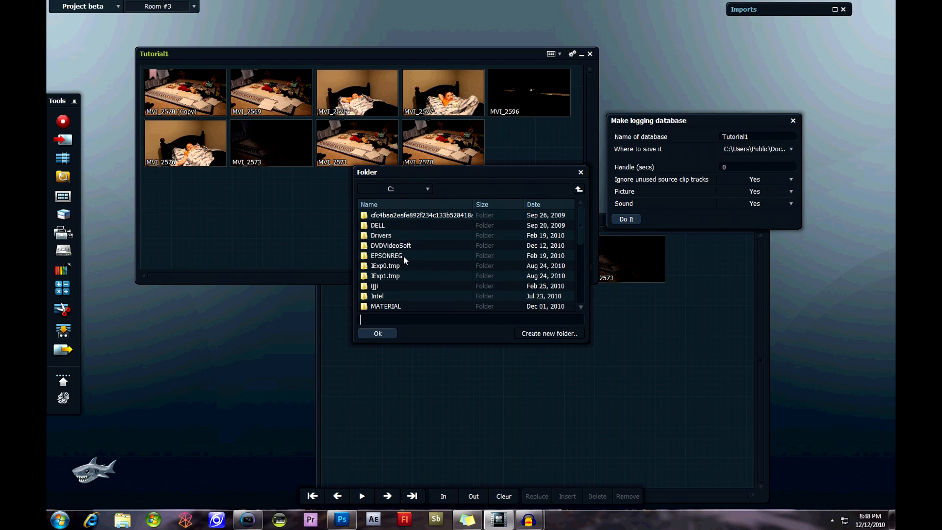
pyautogui.click(580, 172)
pyautogui.click(711, 165)
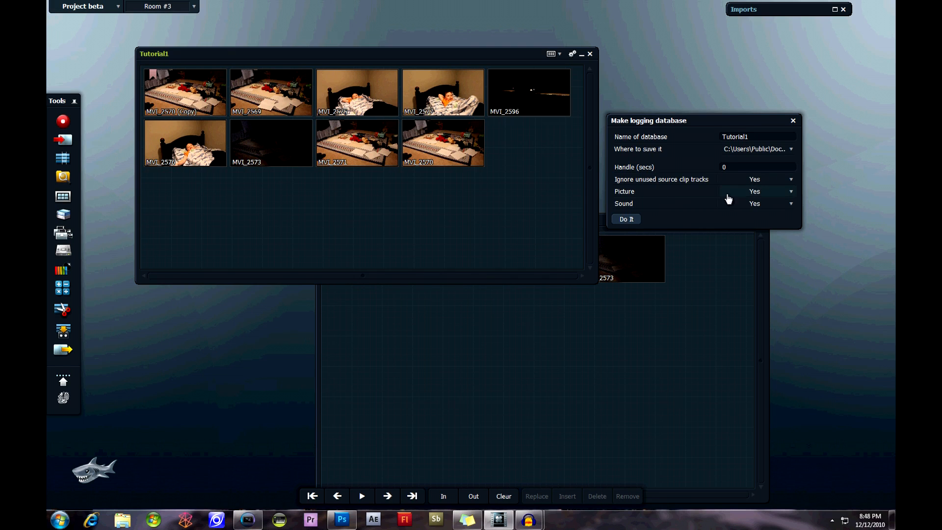
pyautogui.click(746, 193)
pyautogui.click(736, 216)
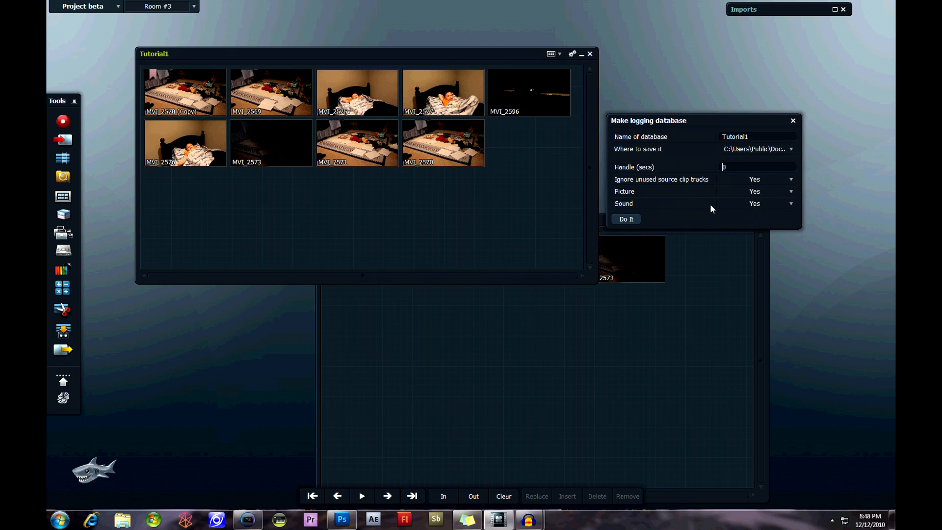
pyautogui.click(628, 220)
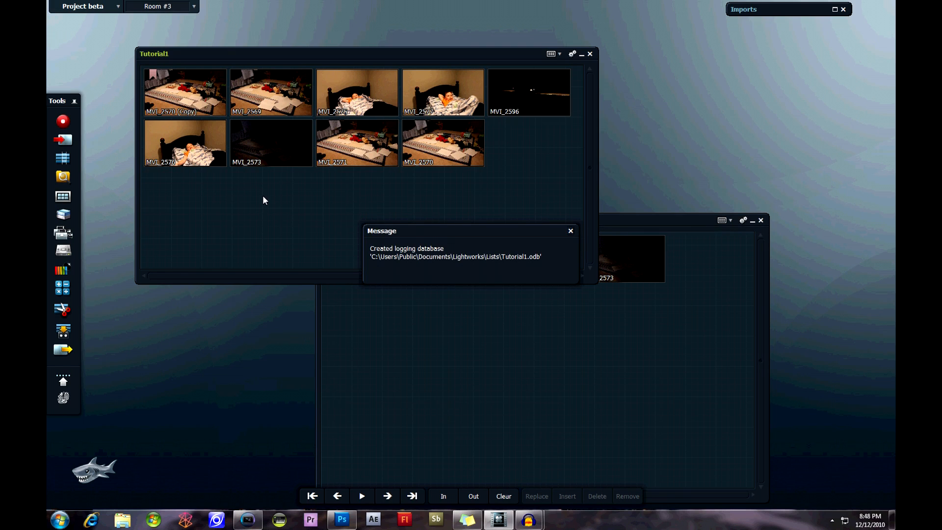
pyautogui.click(570, 230)
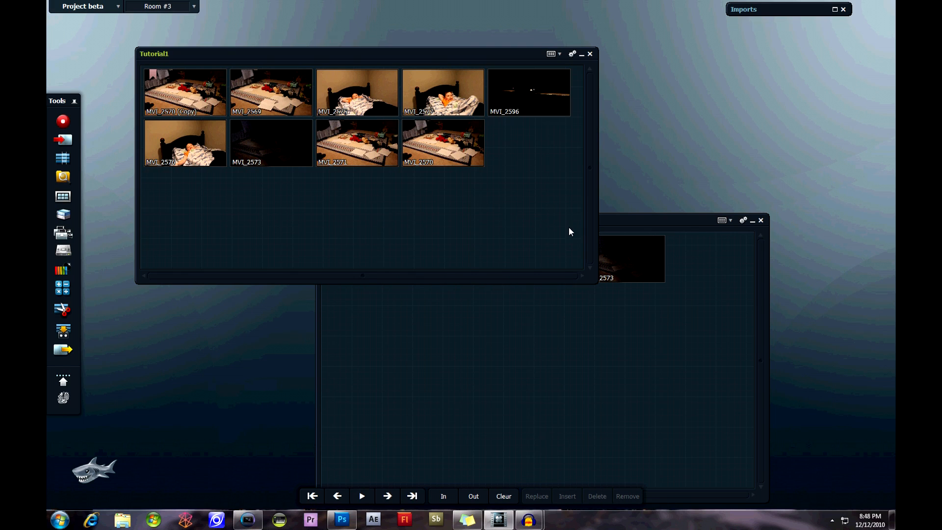
# Make a new bin from the Tutorial1 bin and move the copy partly clear of the original
pyautogui.click(572, 54)
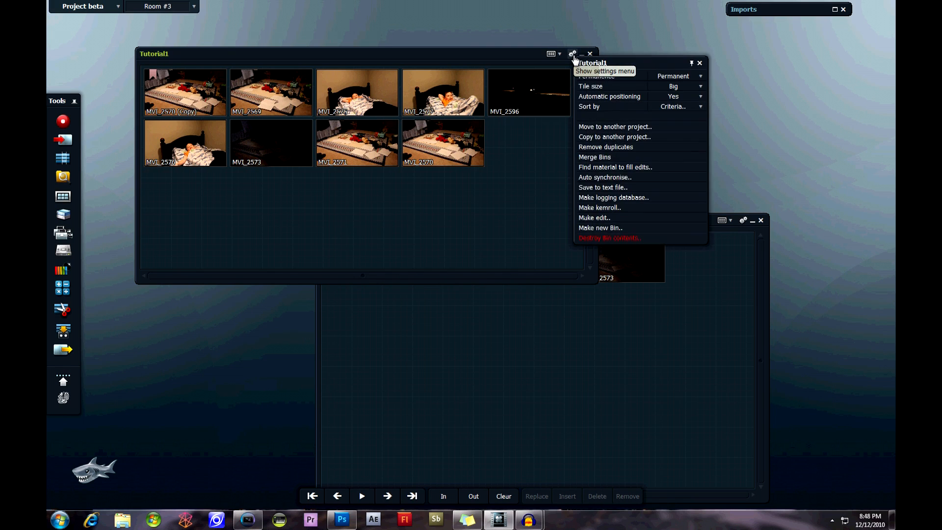
pyautogui.click(609, 229)
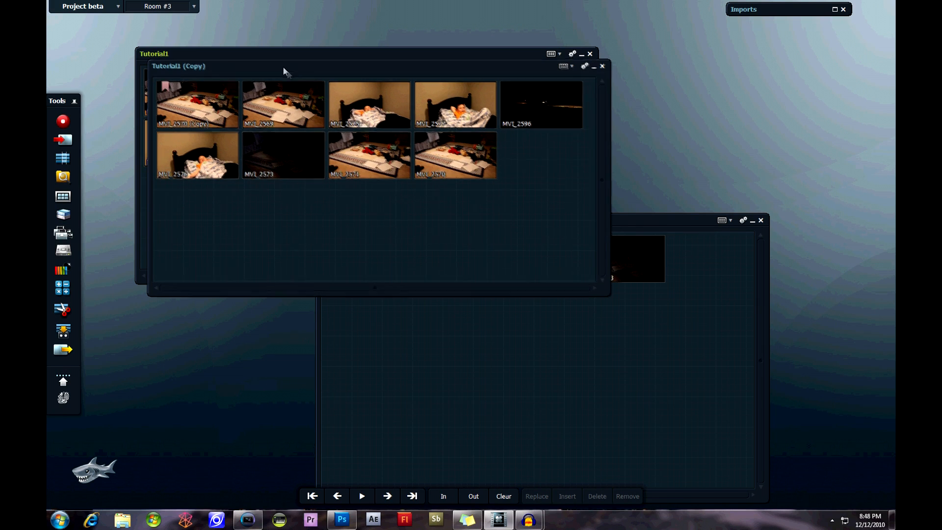
pyautogui.moveTo(283, 66); pyautogui.dragTo(325, 124)
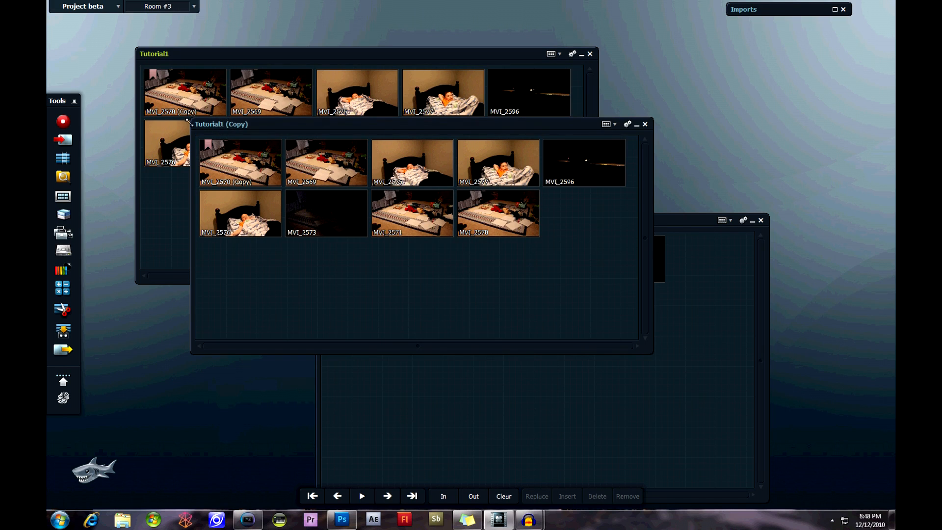
pyautogui.moveTo(193, 125); pyautogui.dragTo(257, 124)
# Check the permanence options of the copied bin and close that bin
pyautogui.click(627, 125)
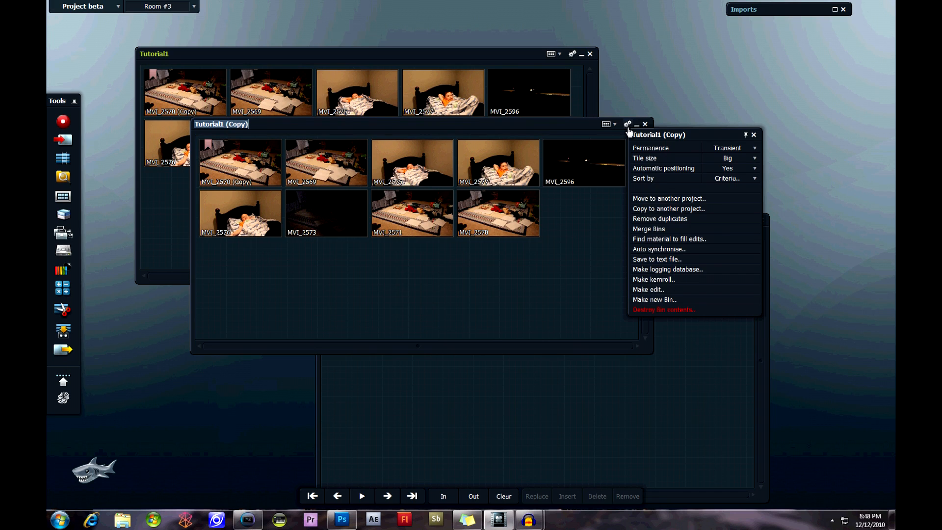
pyautogui.click(716, 148)
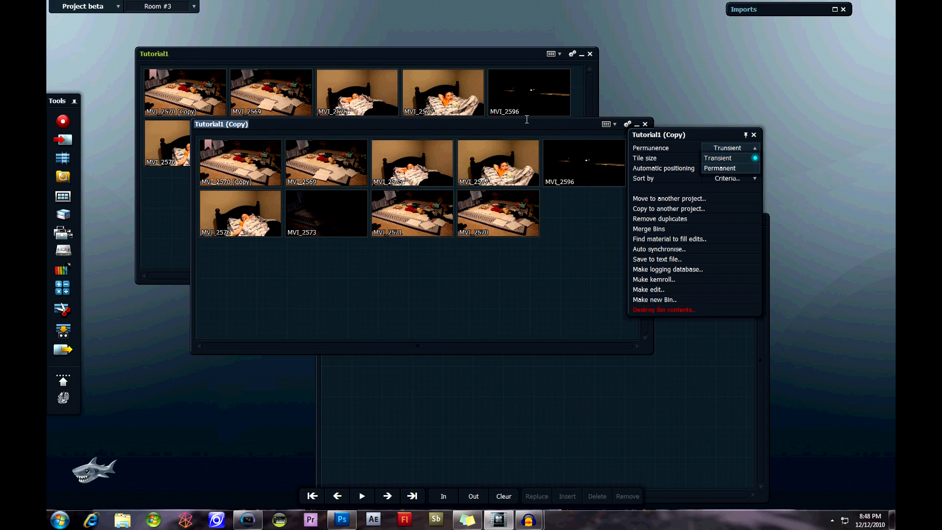
pyautogui.click(552, 132)
pyautogui.click(644, 125)
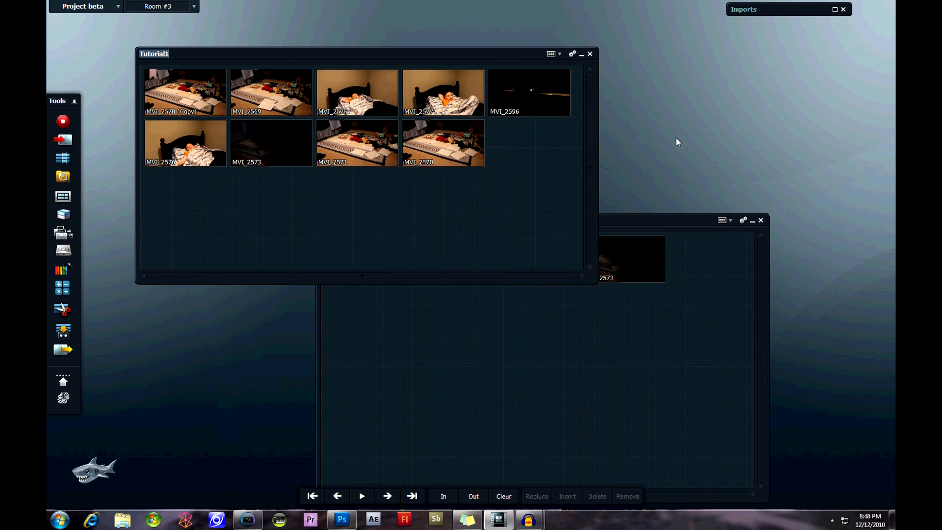
# Make an edit from the Tutorial1 bin's clips and place its tile in the empty space beside the bin
pyautogui.click(571, 57)
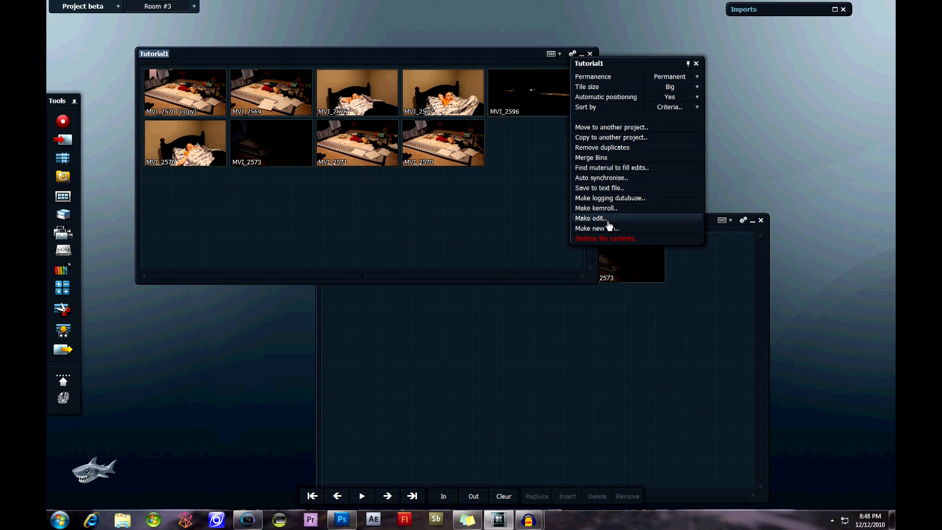
pyautogui.click(538, 201)
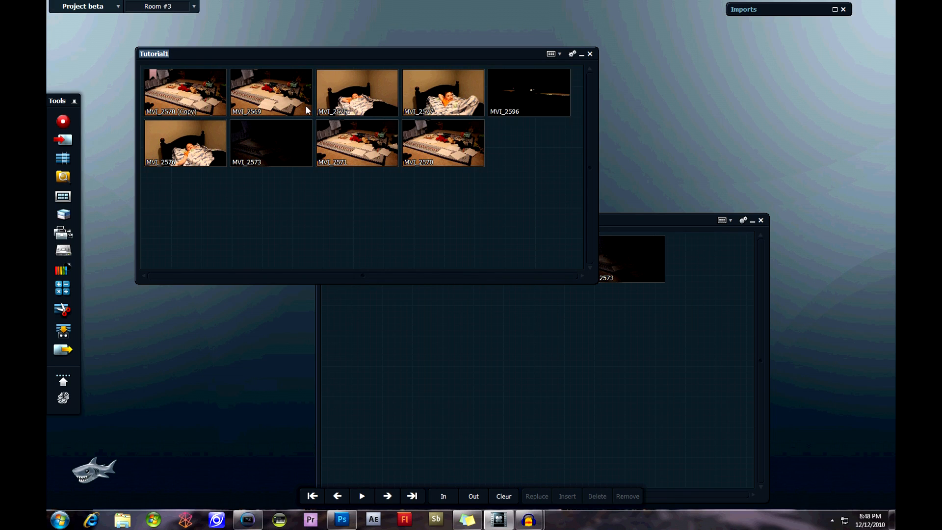
pyautogui.click(572, 55)
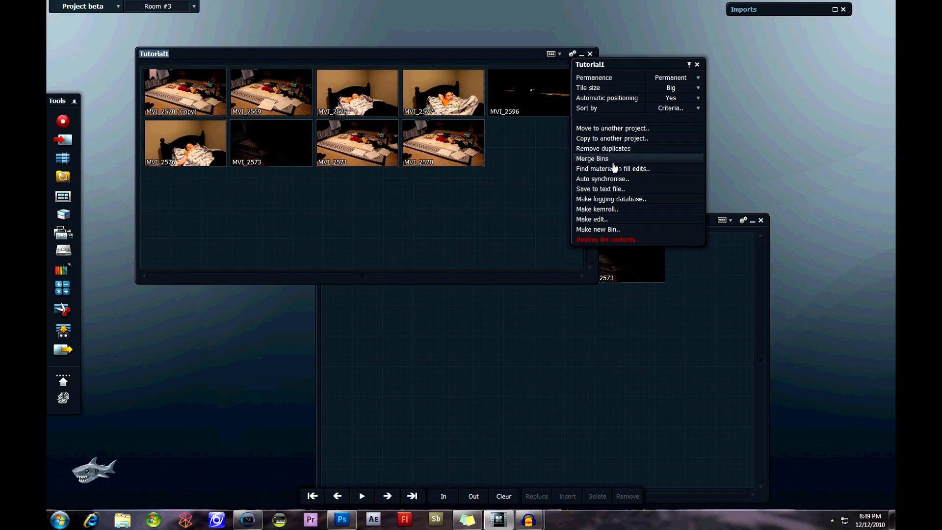
pyautogui.click(611, 219)
pyautogui.moveTo(658, 227); pyautogui.dragTo(684, 103)
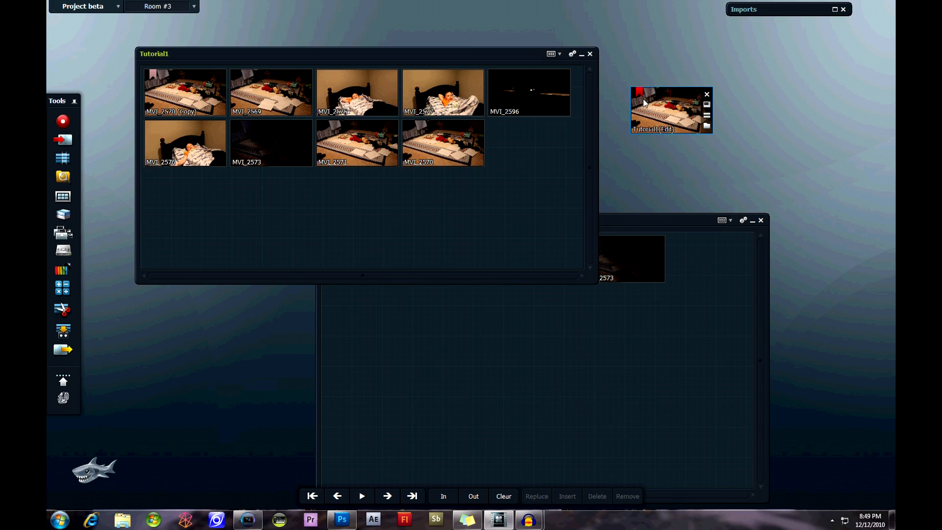
# Open the new edit's timeline and viewer, and arrange the viewer above the timeline over the Tutorial1 bin
pyautogui.click(706, 115)
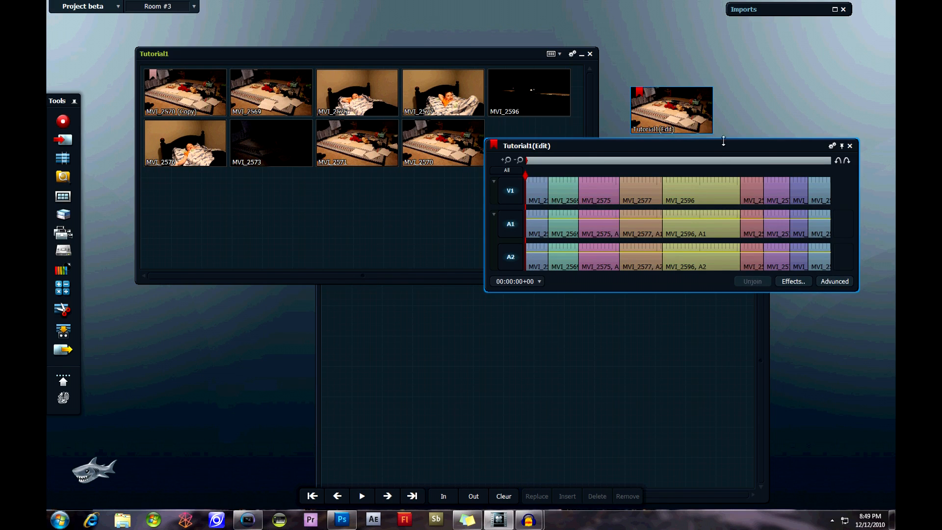
pyautogui.click(686, 120)
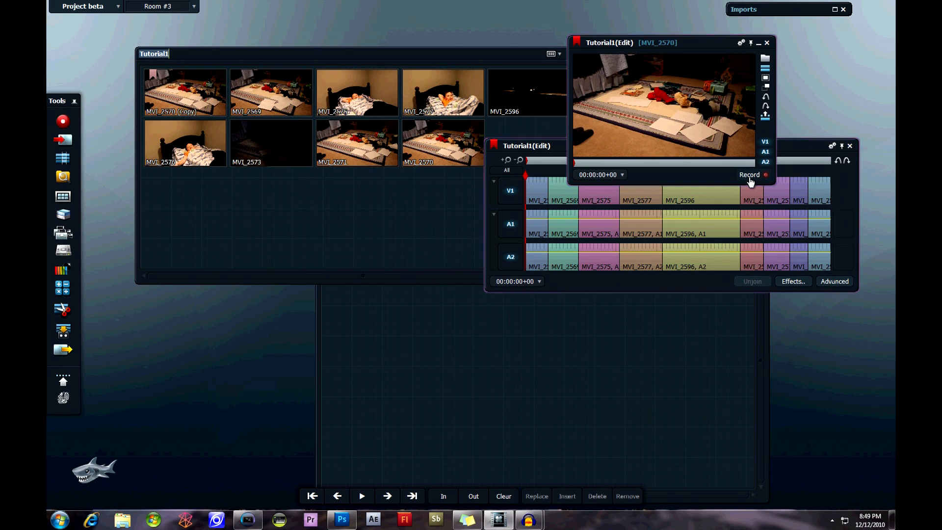
pyautogui.moveTo(694, 47); pyautogui.dragTo(409, 26)
pyautogui.moveTo(713, 201); pyautogui.dragTo(485, 241)
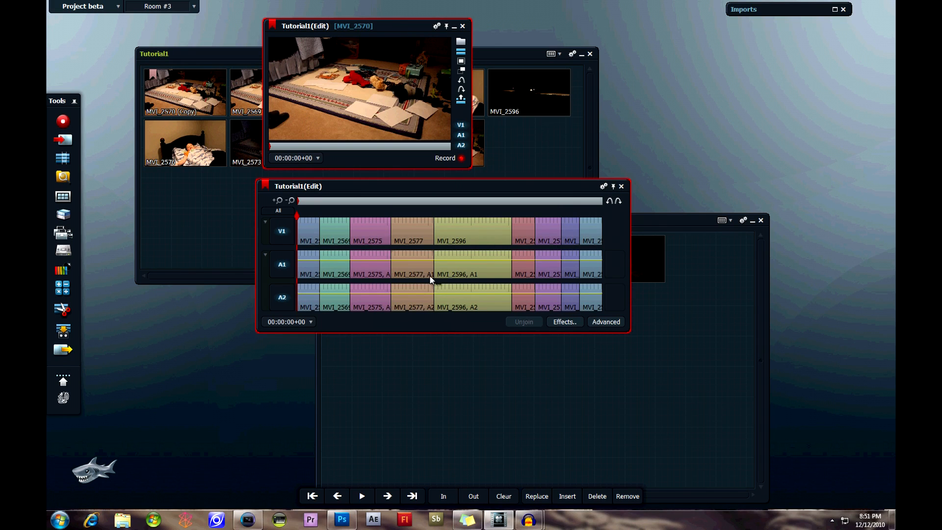
# Turn off Record for the Tutorial1 edit and close its viewer and timeline
pyautogui.click(447, 157)
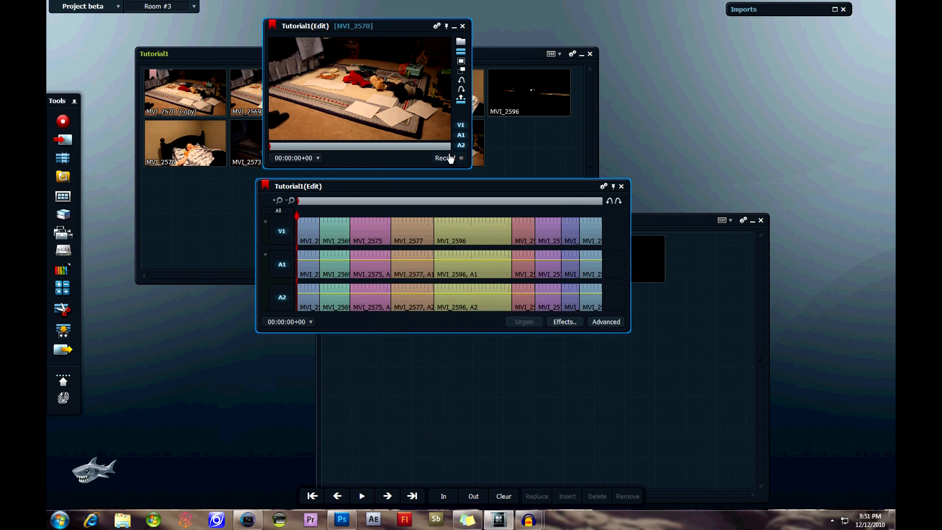
pyautogui.click(527, 55)
pyautogui.click(462, 26)
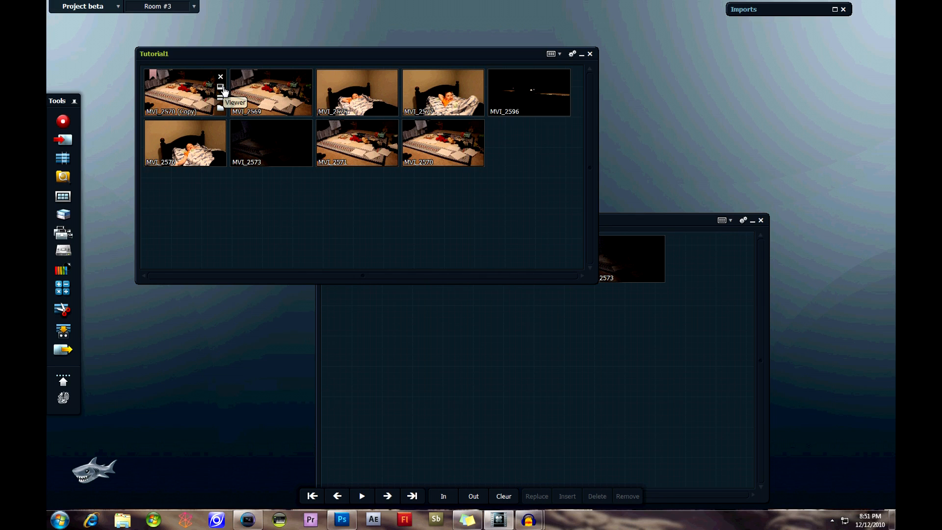
# Open the MVI_2570 (Copy) clip in a viewer with its timeline, and turn on Record for it
pyautogui.click(221, 89)
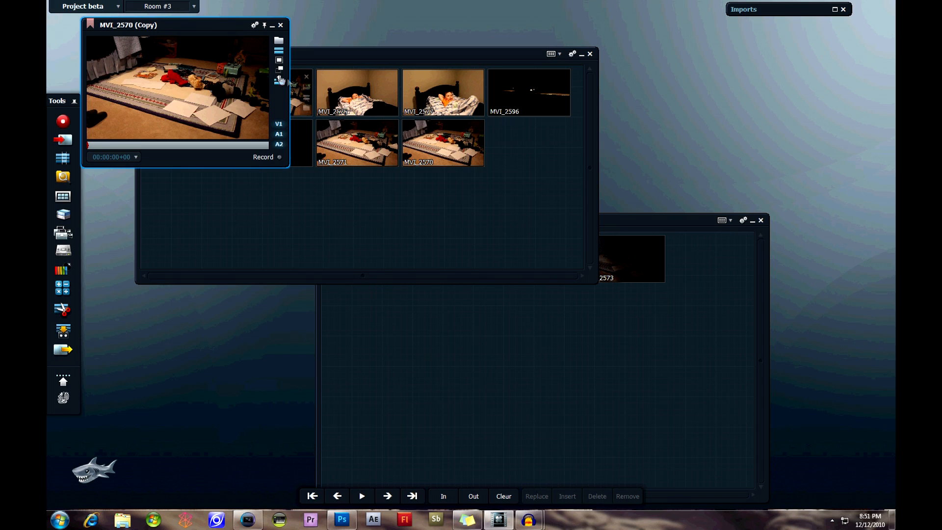
pyautogui.click(279, 55)
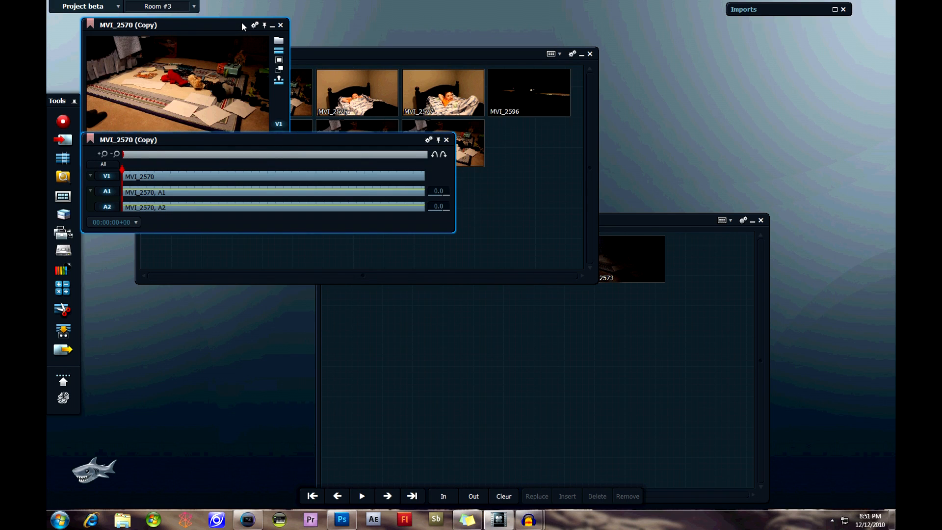
pyautogui.click(265, 159)
# Move the clip's timeline below its viewer and place the playhead at 00:00:03+14
pyautogui.moveTo(317, 147); pyautogui.dragTo(312, 185)
pyautogui.click(297, 196)
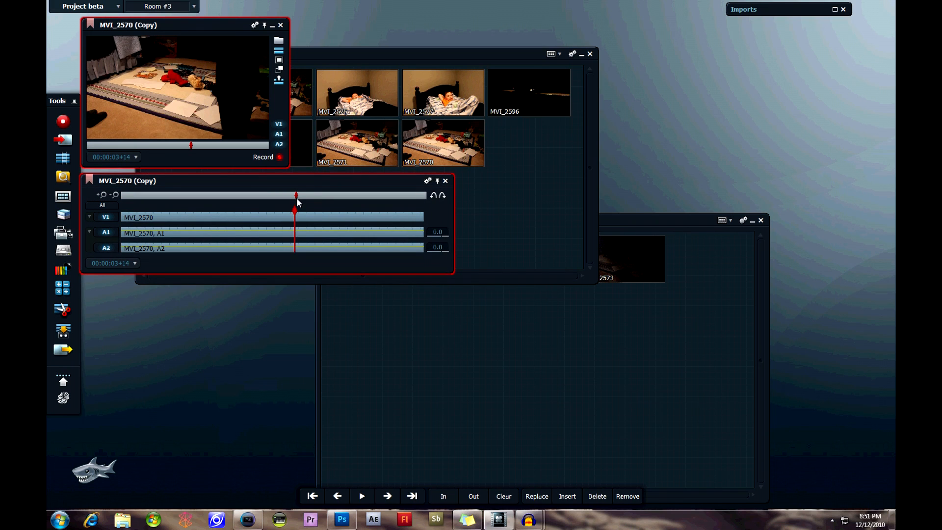
# Cut MVI_2570 (Copy) at 00:00:01+17 and remove everything after that point from the V1, A1 and A2 tracks
pyautogui.click(205, 195)
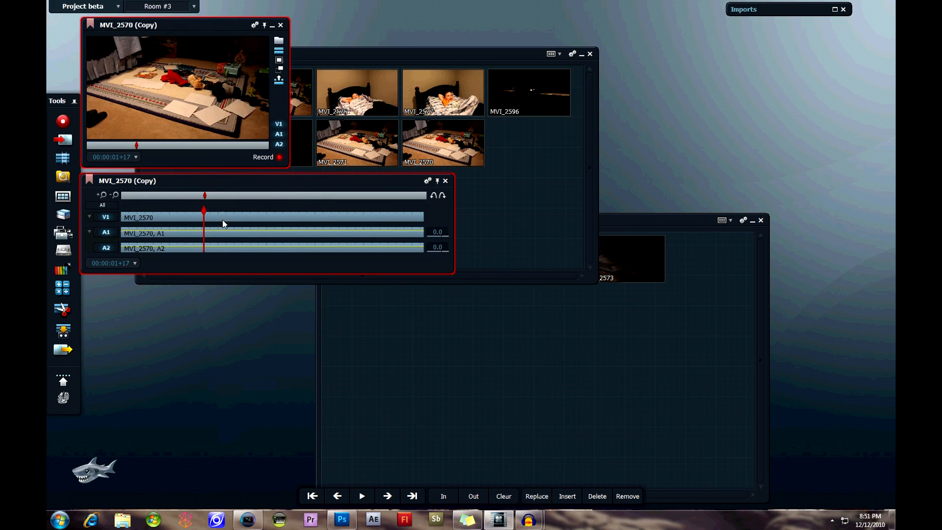
pyautogui.click(598, 498)
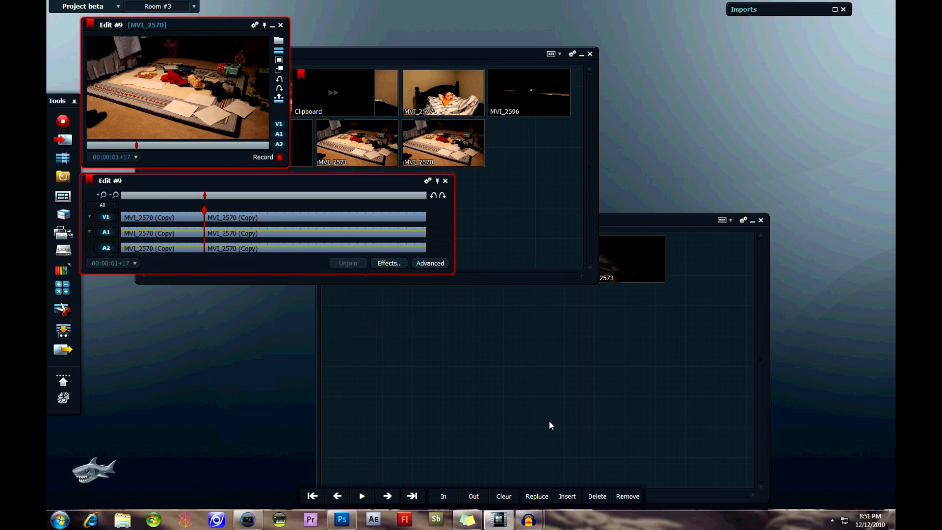
pyautogui.click(627, 497)
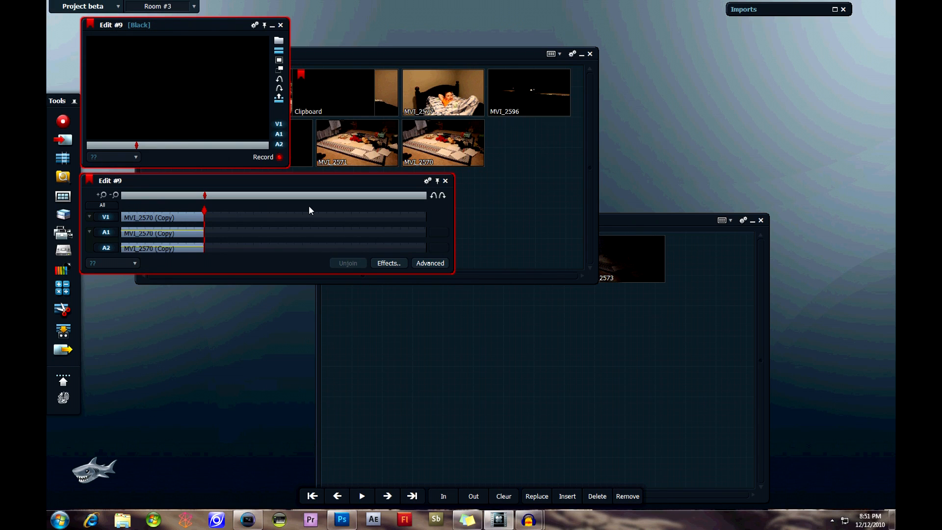
# Place the edit's playhead at 00:00:00+17, and close its timeline and viewer
pyautogui.click(157, 195)
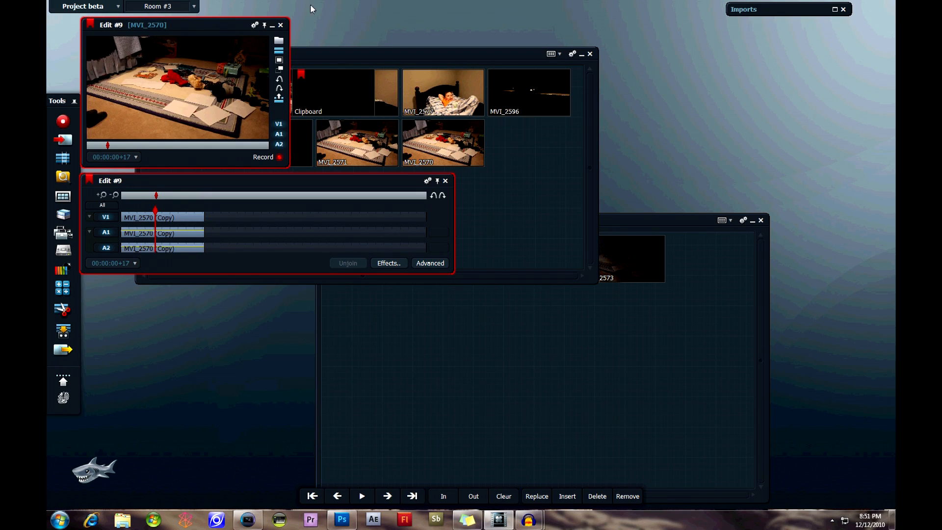
pyautogui.click(446, 181)
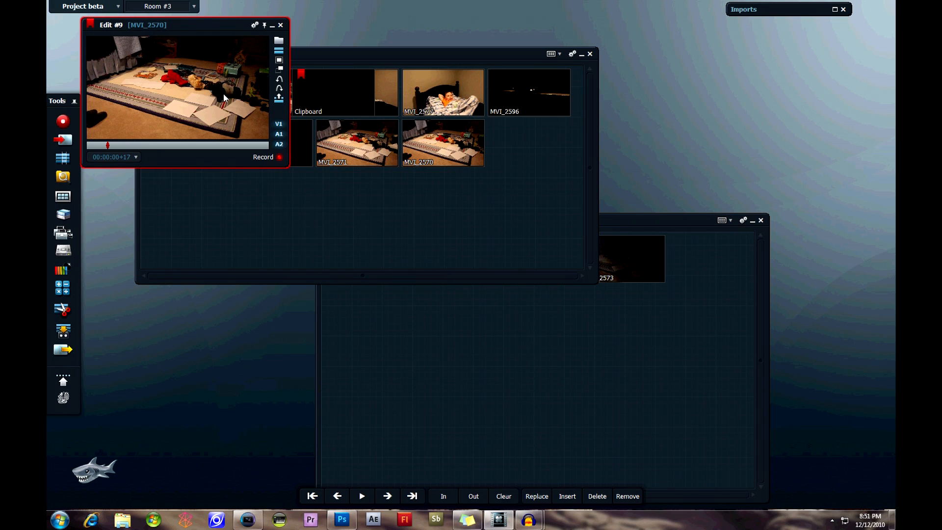
pyautogui.click(279, 63)
pyautogui.click(280, 24)
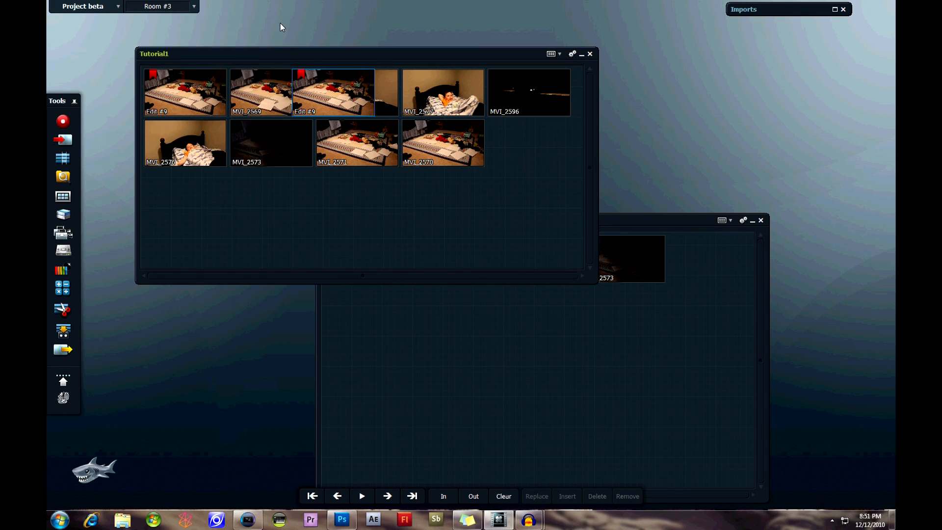
# Clear the loose Clipboard tile and the duplicate Edit #9 tile from the Tutorial1 bin
pyautogui.moveTo(310, 78); pyautogui.dragTo(339, 193)
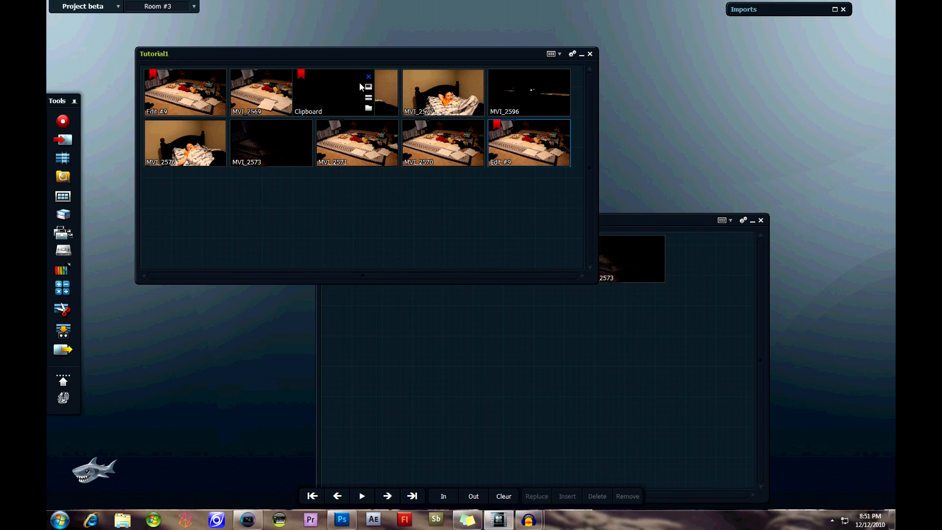
pyautogui.moveTo(521, 161)
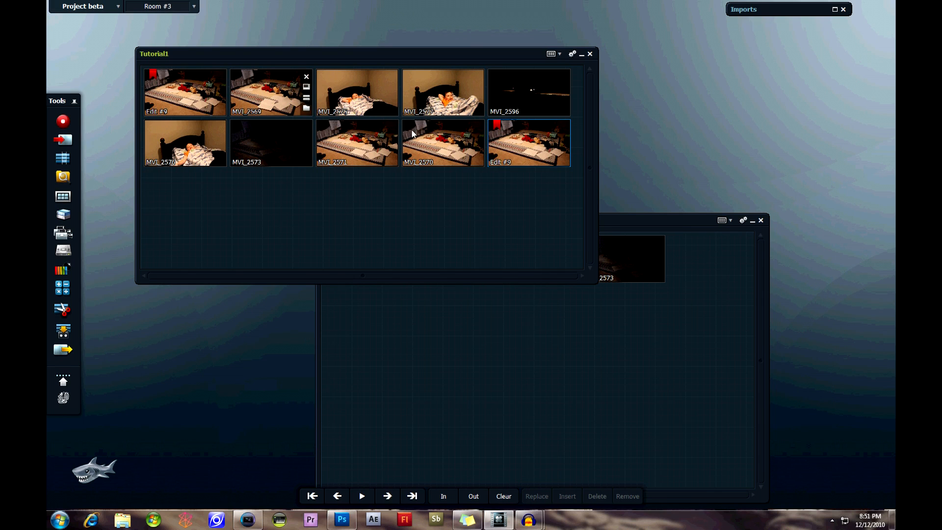
pyautogui.click(565, 126)
pyautogui.click(509, 273)
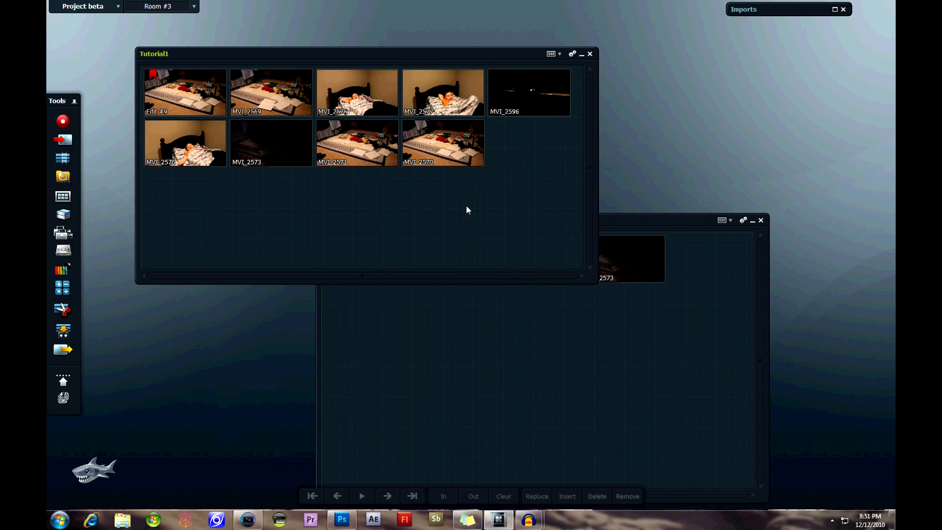
# Make an edit from the Tutorial1 bin and place its tile in the empty area beside the bin
pyautogui.moveTo(294, 109)
pyautogui.click(572, 53)
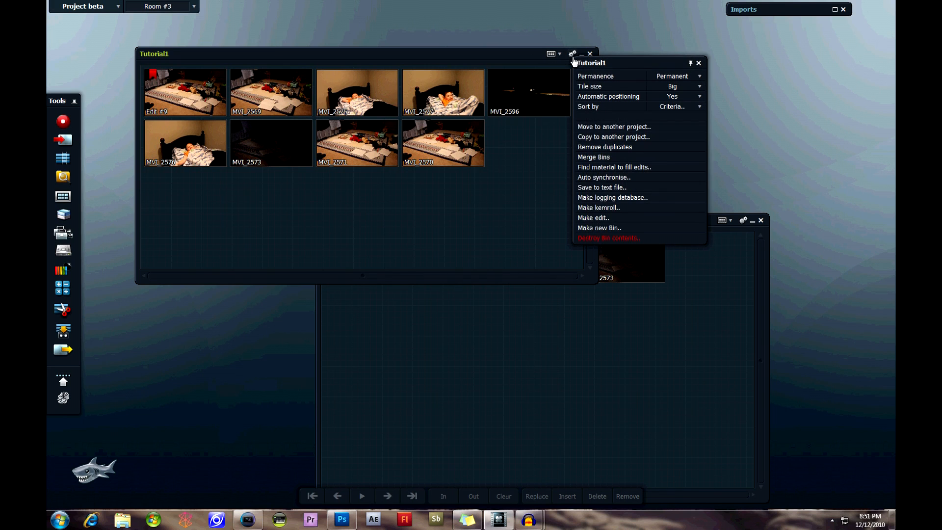
pyautogui.click(615, 217)
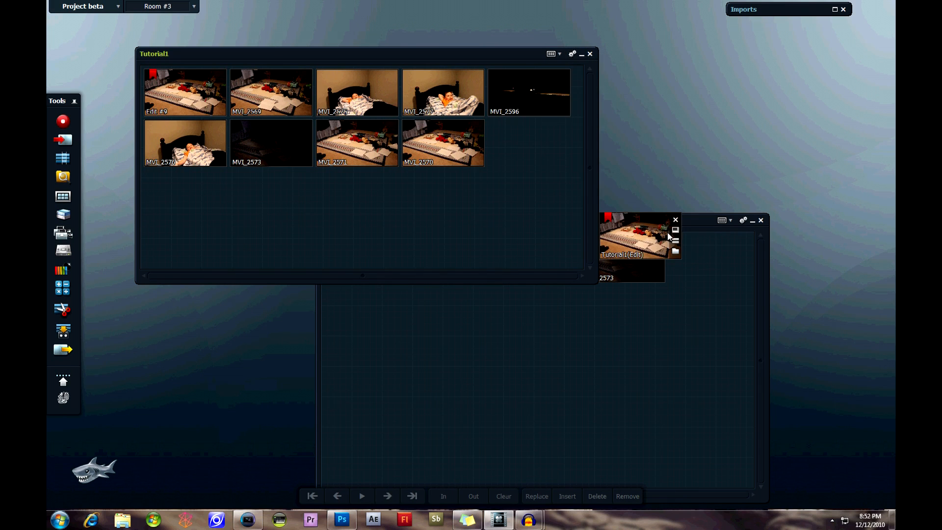
pyautogui.moveTo(576, 213); pyautogui.dragTo(700, 113)
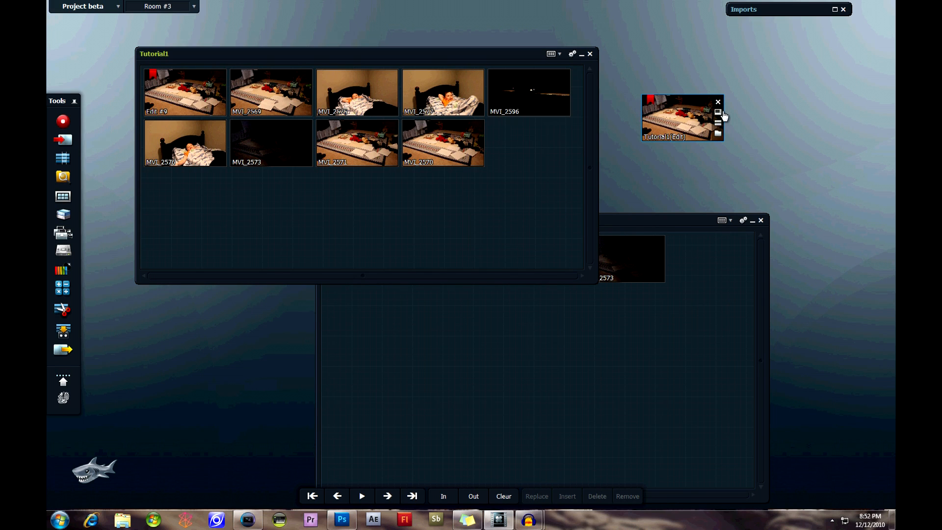
# Open the Tutorial1(Edit) tile in a viewer clear of the Tutorial1 bin and scrub it to 00:01:19+06
pyautogui.click(719, 113)
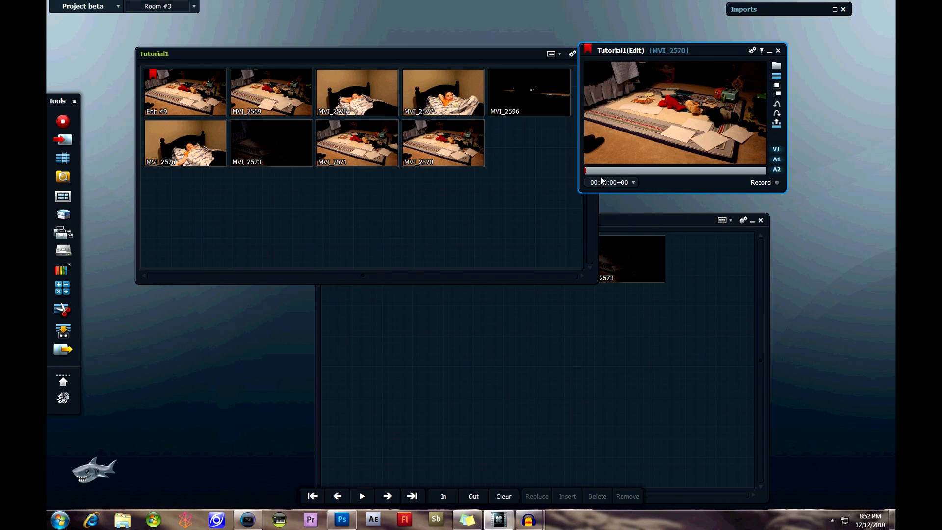
pyautogui.moveTo(603, 170); pyautogui.dragTo(761, 177)
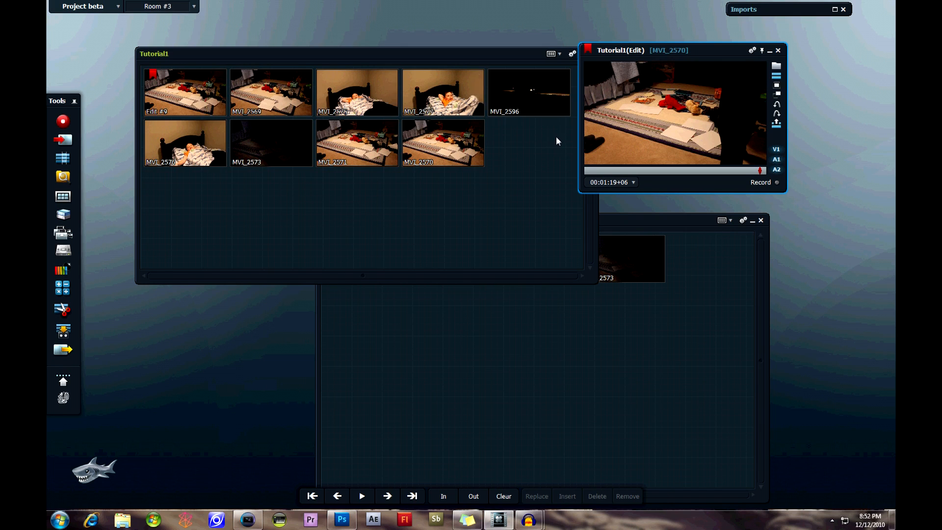
pyautogui.moveTo(696, 51); pyautogui.dragTo(771, 49)
# Open the Tutorial1 bin's name for editing
pyautogui.click(474, 54)
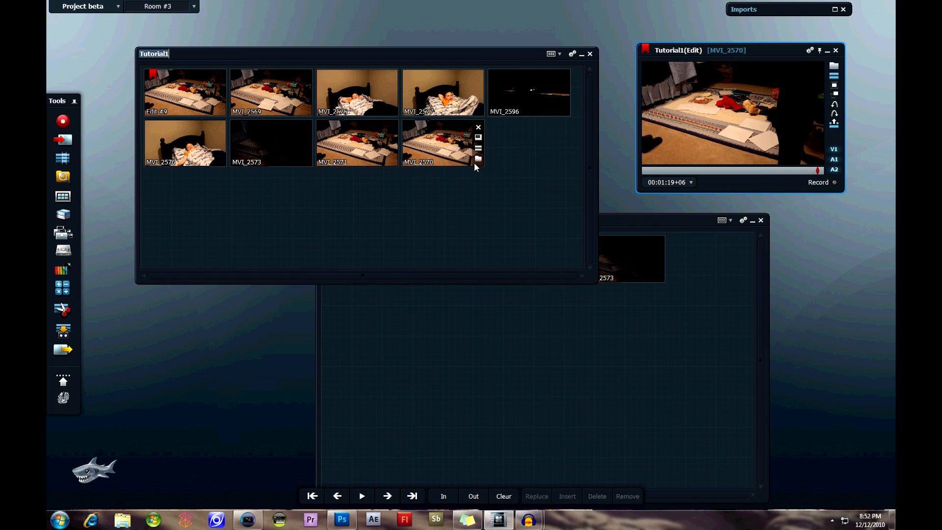
pyautogui.click(433, 54)
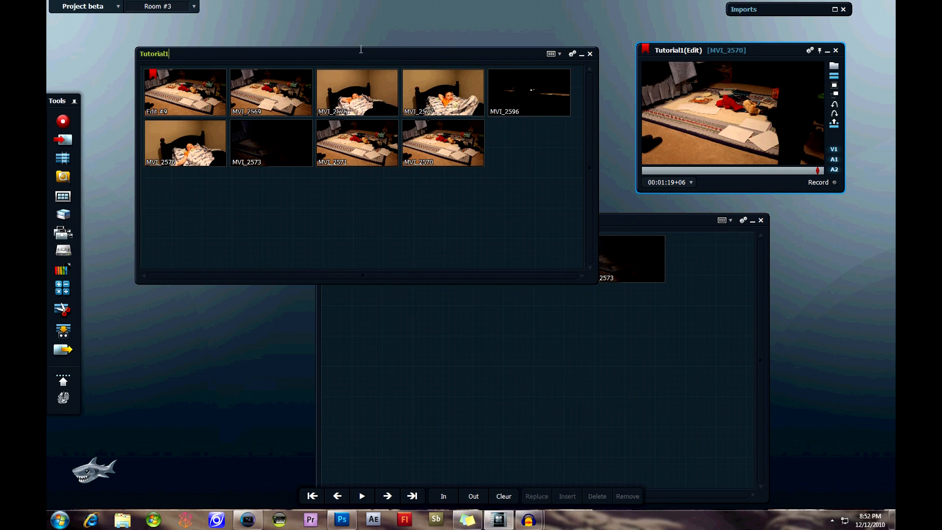